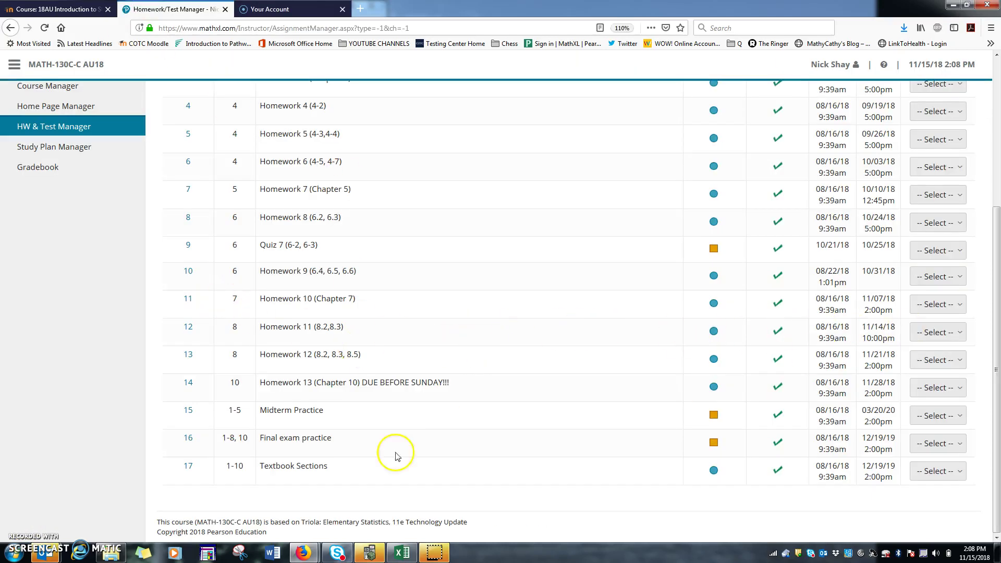
- Open Homework 11 and go to question 22 (8.3.12) from the question overview
mouse_move(304, 553)
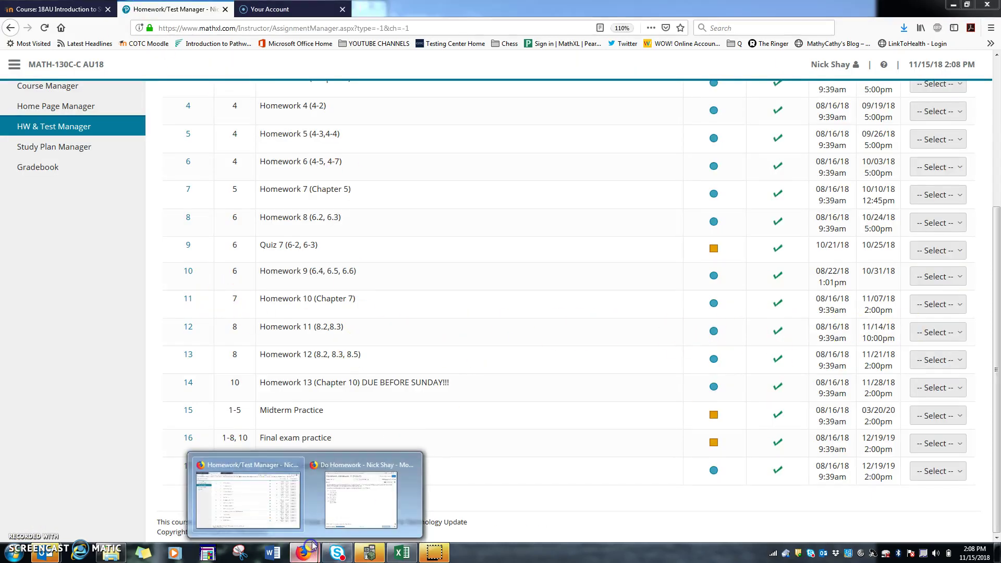
left_click(364, 507)
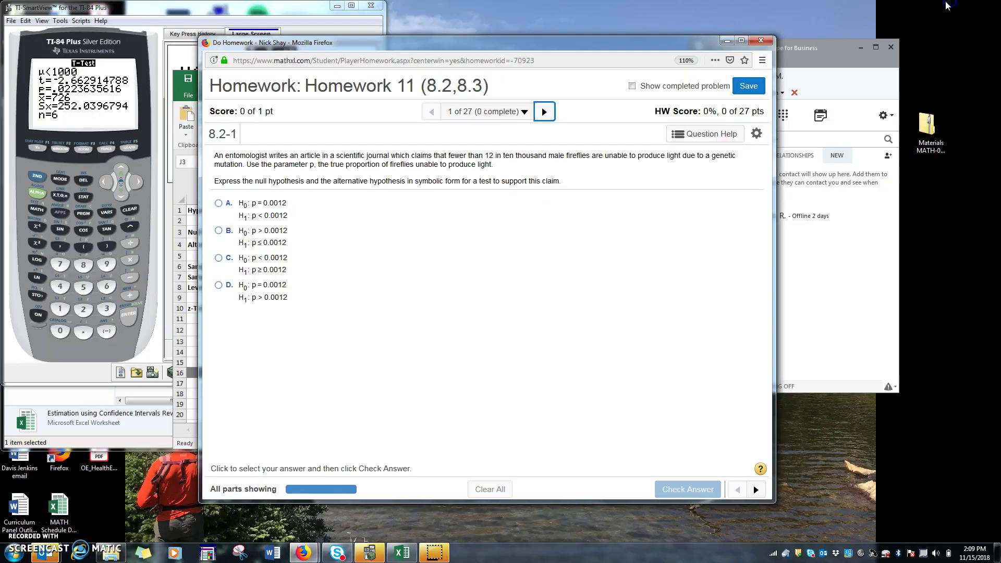
left_click(537, 51)
left_click(476, 110)
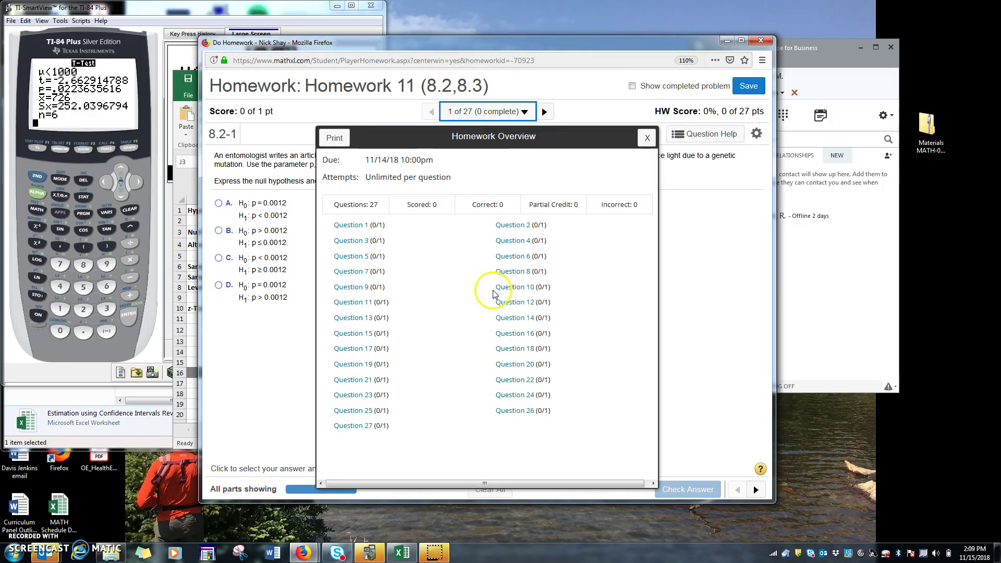
left_click(524, 379)
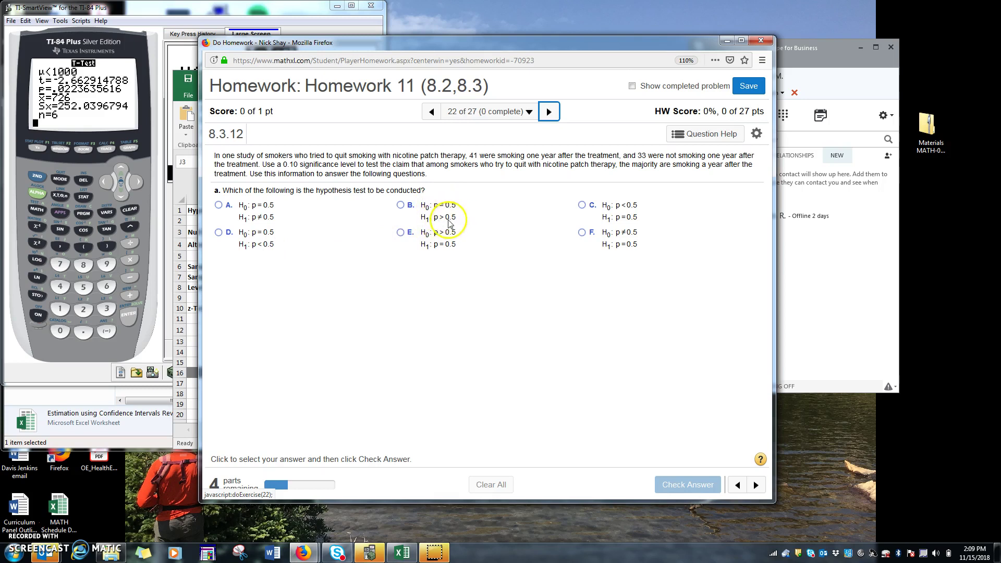
- Answer part a with H0: p = 0.5 versus H1: p > 0.5, then position the Excel workbook
left_click(402, 206)
left_click(678, 484)
left_click(474, 332)
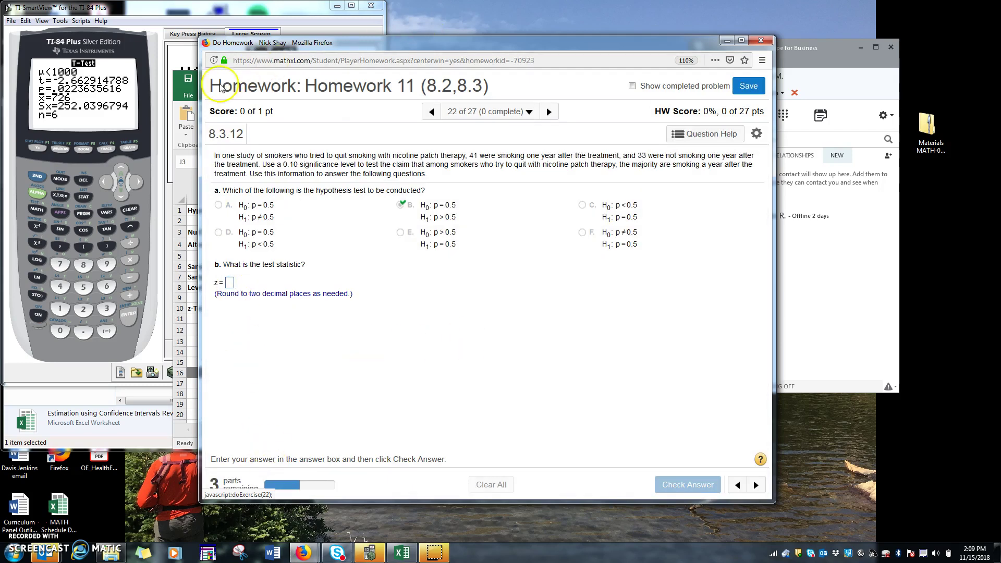
left_click(187, 86)
left_click_drag(365, 79, 494, 44)
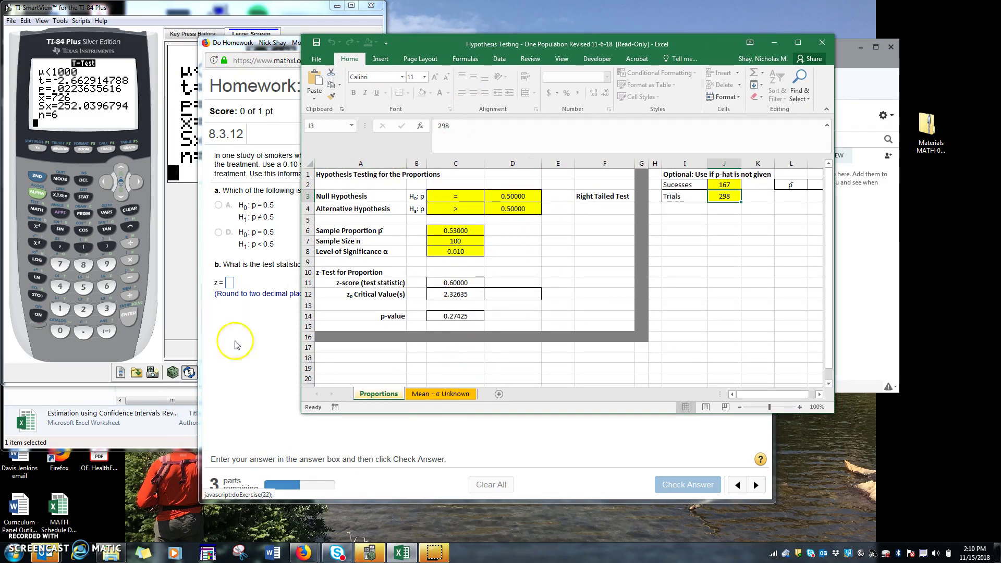
- Check the Proportions sheet's hypothesis signs in C3–C4, p = 0.5 in D4, and C6, then return to MathXL
left_click(391, 395)
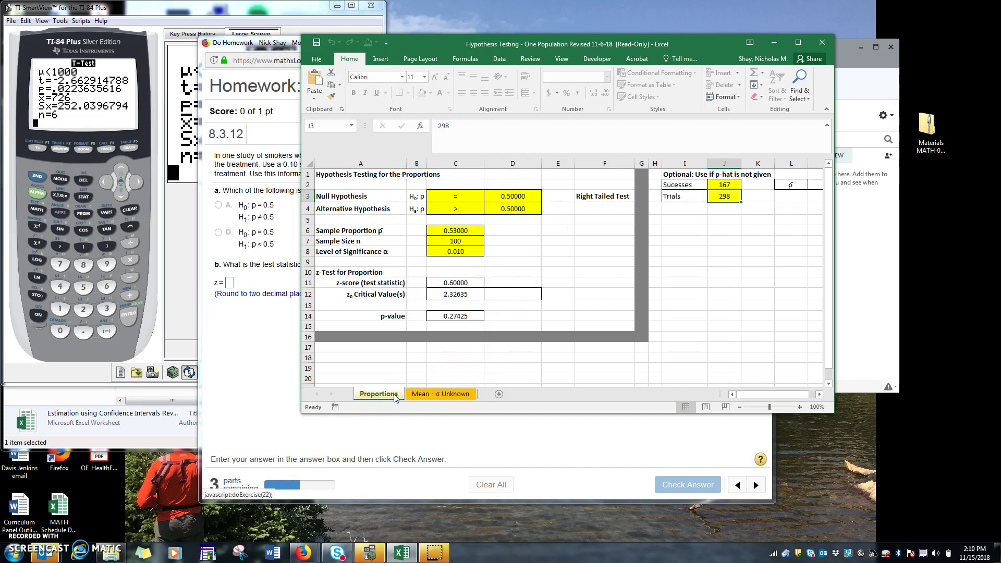
left_click(458, 197)
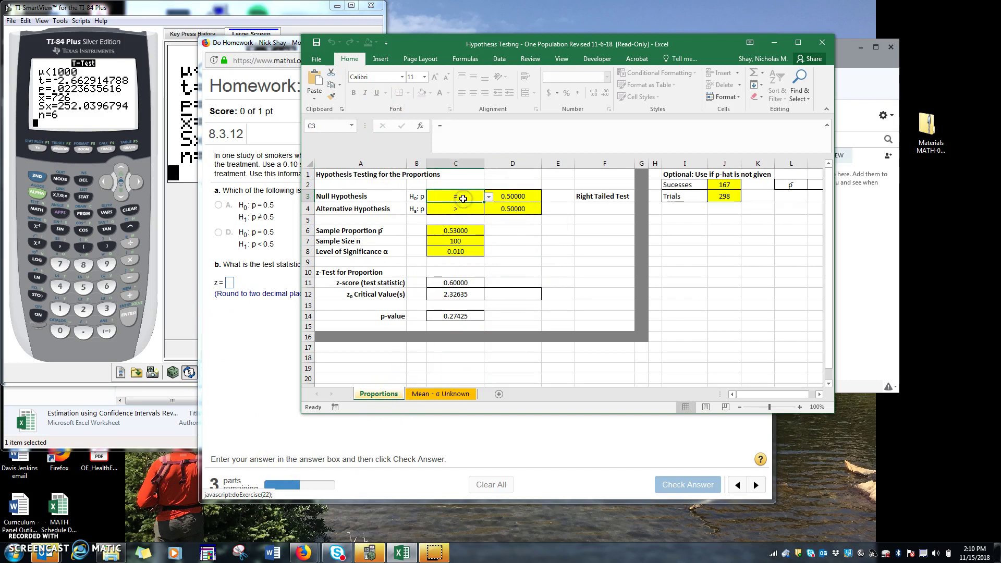
left_click(464, 209)
left_click(461, 197)
left_click(458, 211)
left_click(508, 211)
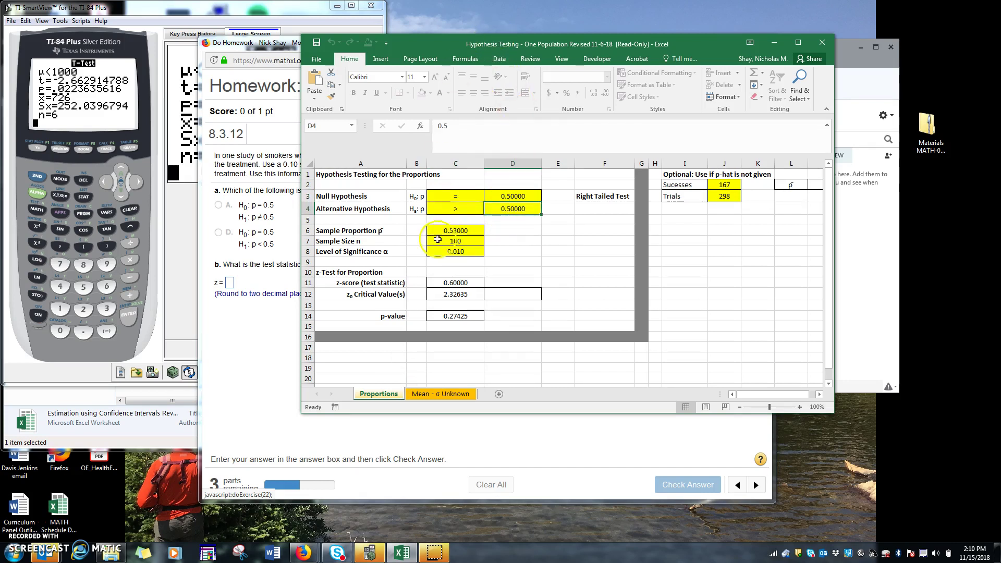
left_click(457, 233)
left_click_drag(606, 43, 627, 162)
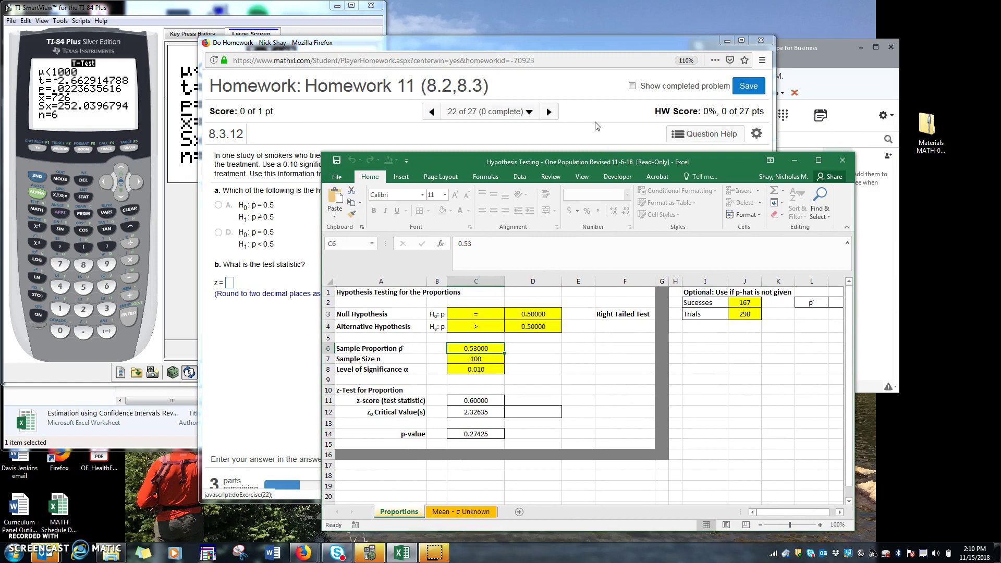
left_click(556, 46)
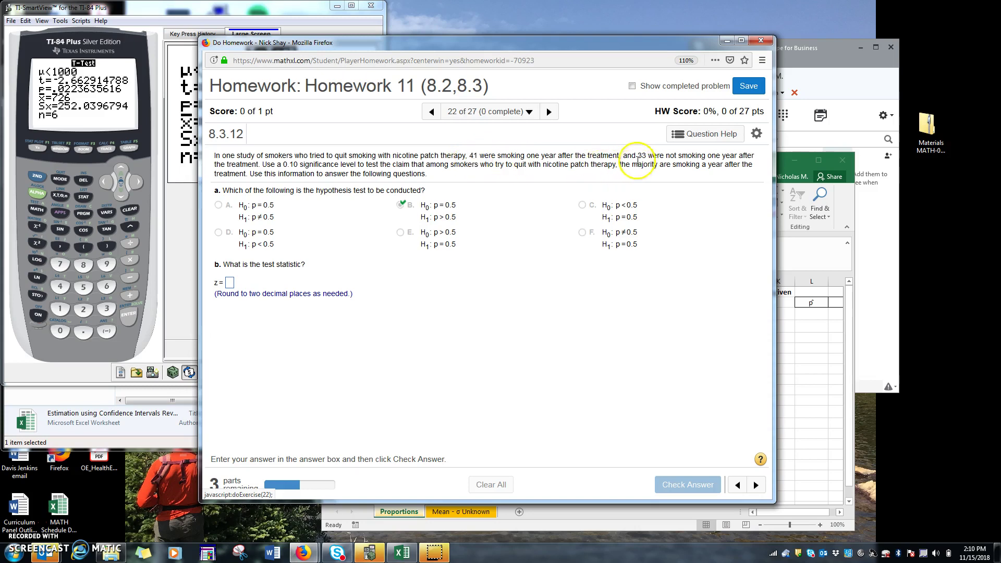
- Compute the sample size 41+33 = 74 on the TI-84 emulator
left_click(59, 285)
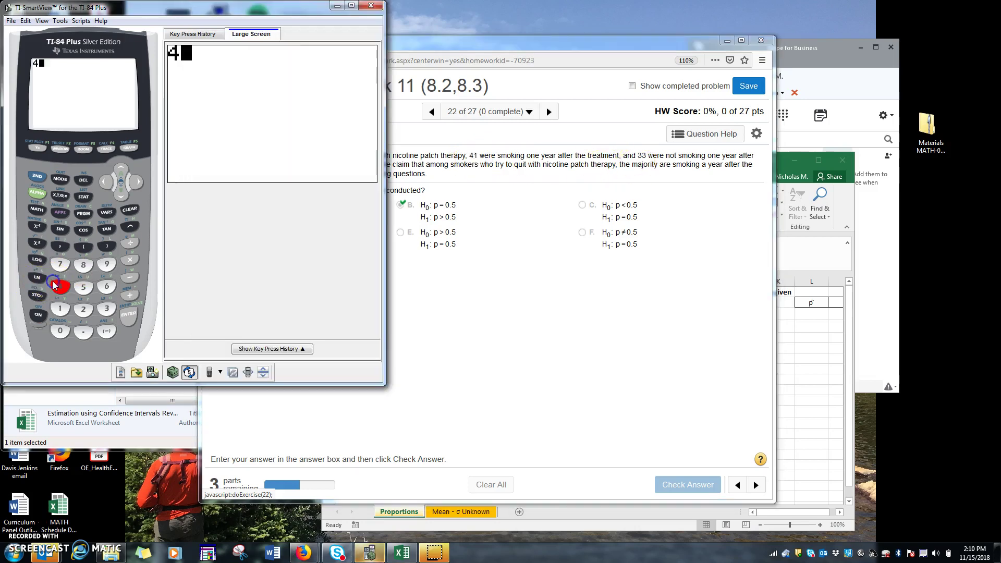
left_click(60, 308)
left_click(130, 295)
left_click(107, 308)
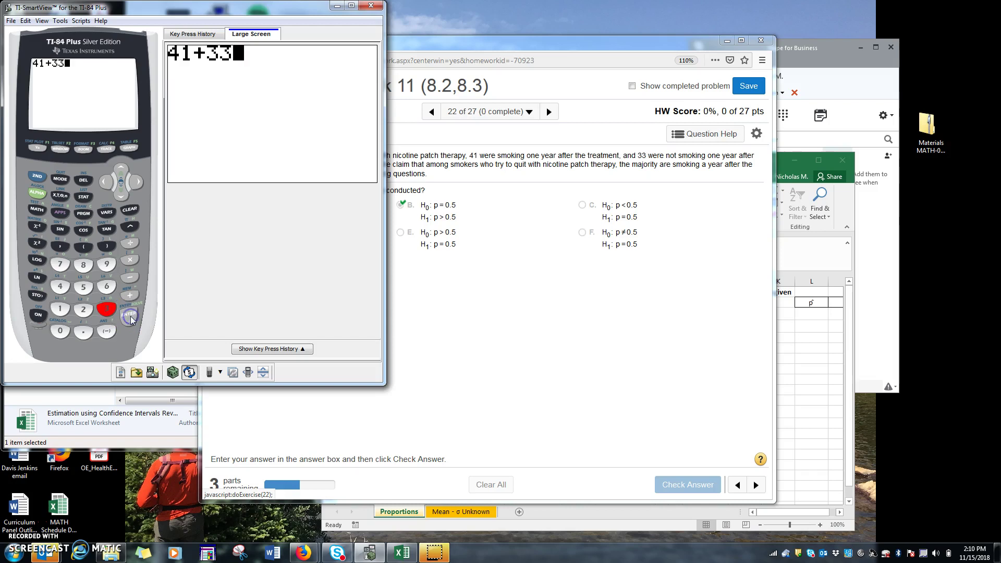
left_click(129, 316)
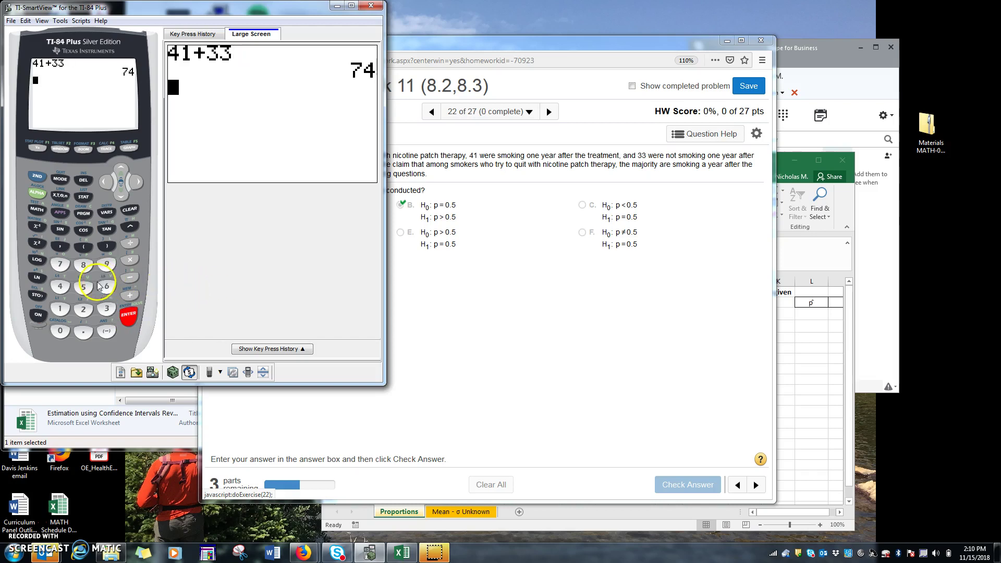
- Compute the sample proportion 41/74 = .5540540541, fixing a mistyped denominator
left_click(60, 287)
left_click(60, 309)
left_click(130, 243)
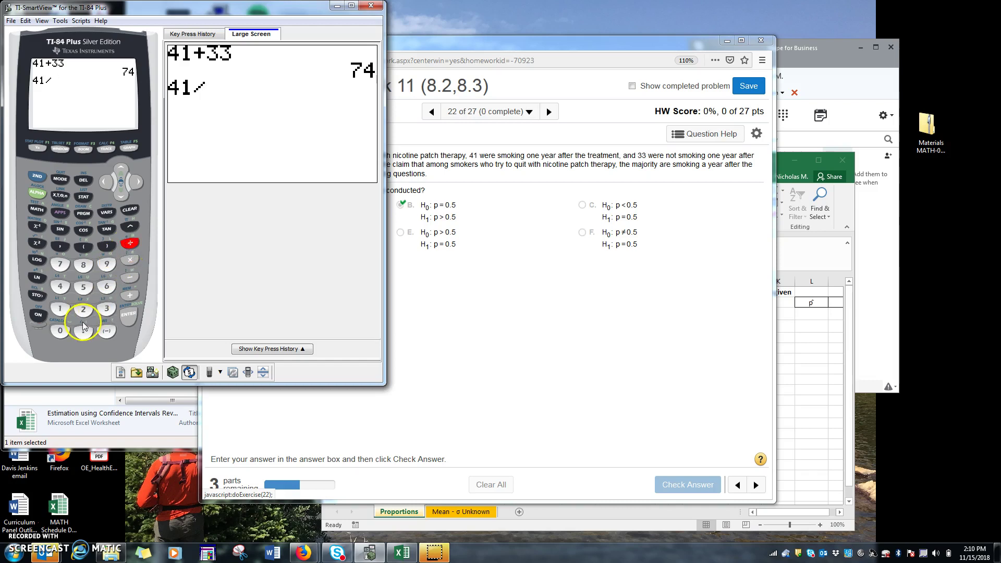
left_click(107, 309)
left_click(106, 308)
left_click(104, 183)
left_click(105, 182)
left_click(60, 264)
left_click(61, 284)
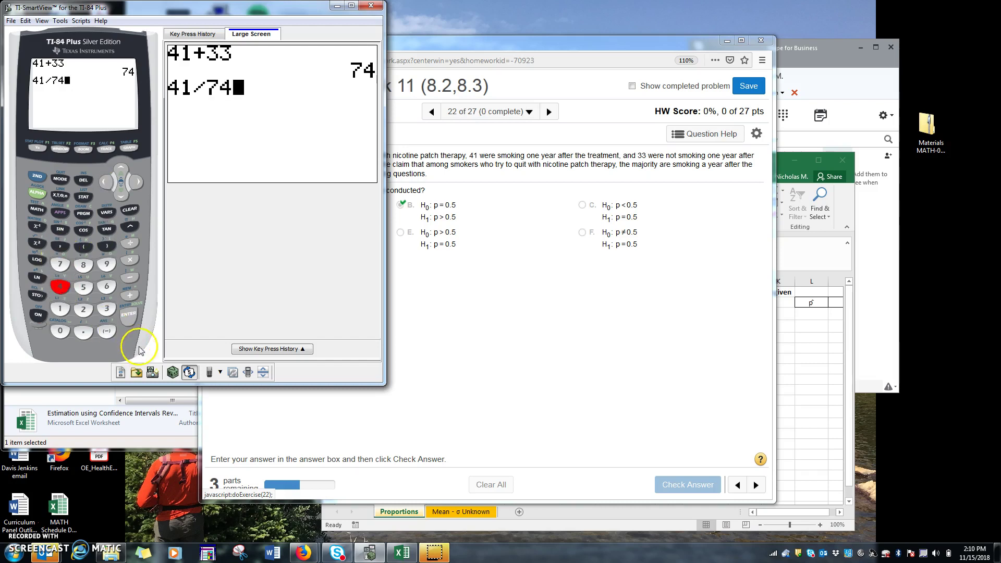
left_click(130, 317)
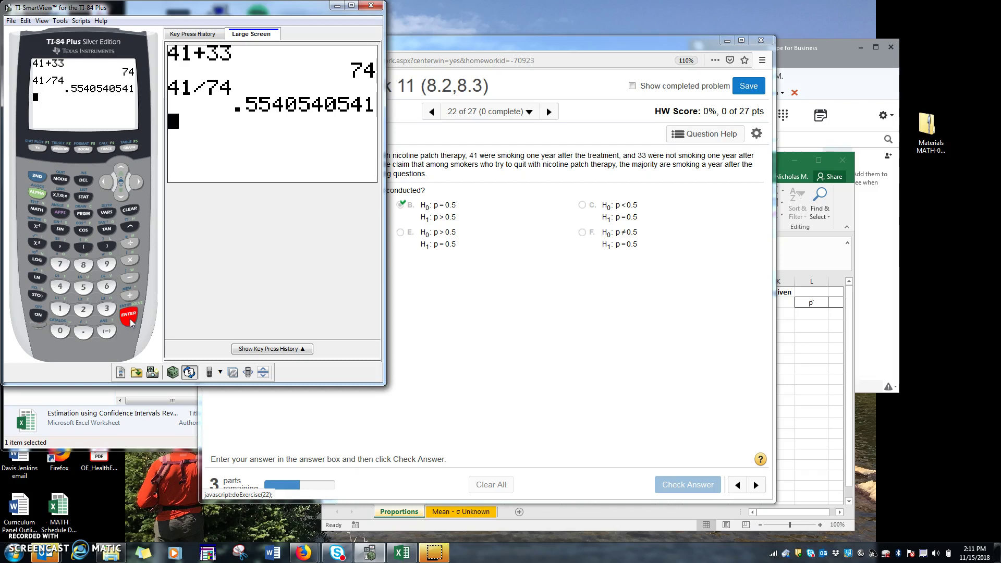
left_click(780, 371)
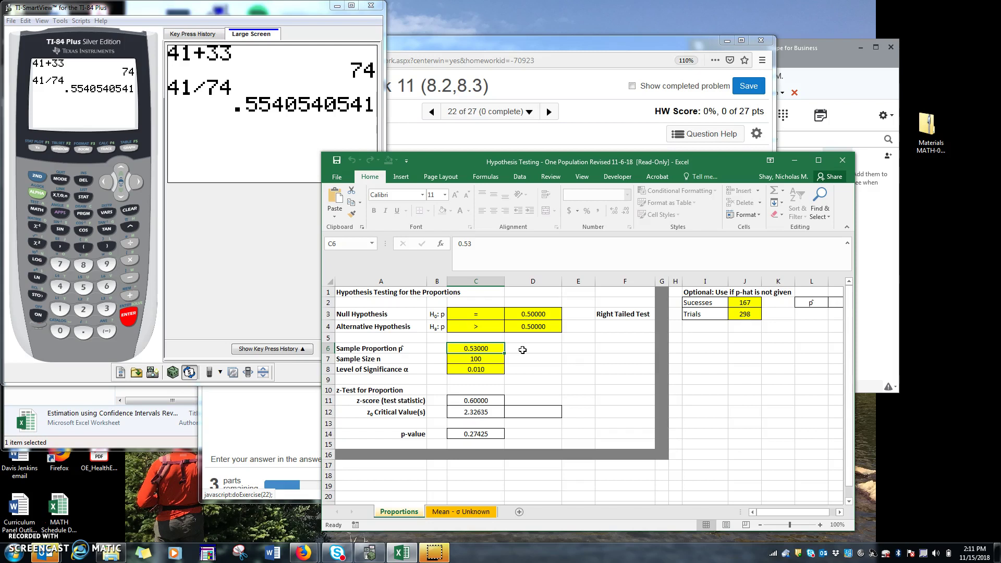
- Enter sample proportion 0.554054, sample size 74 and significance level 0.10 in the Proportions sheet
type(".554")
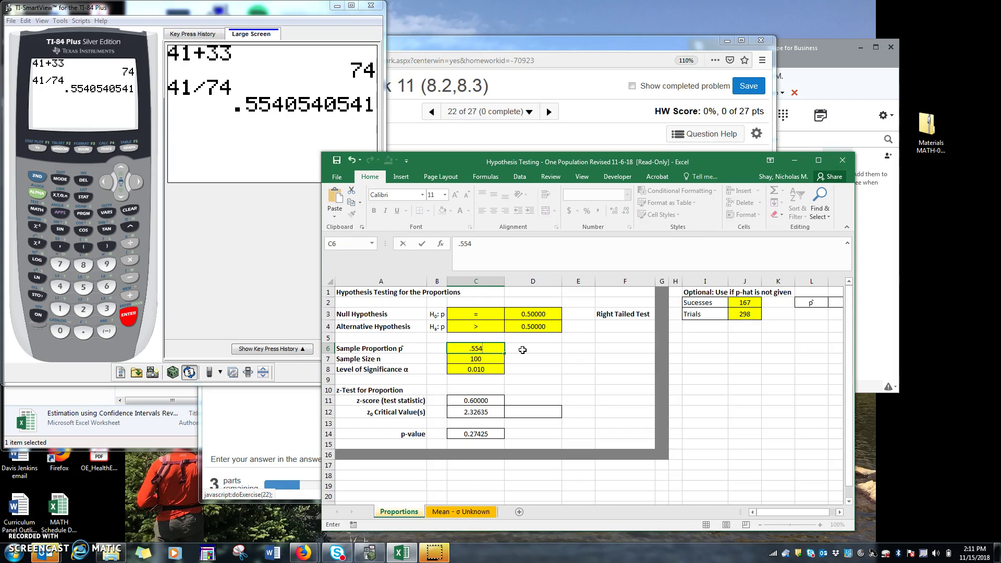
type("054")
left_click(483, 358)
type("74")
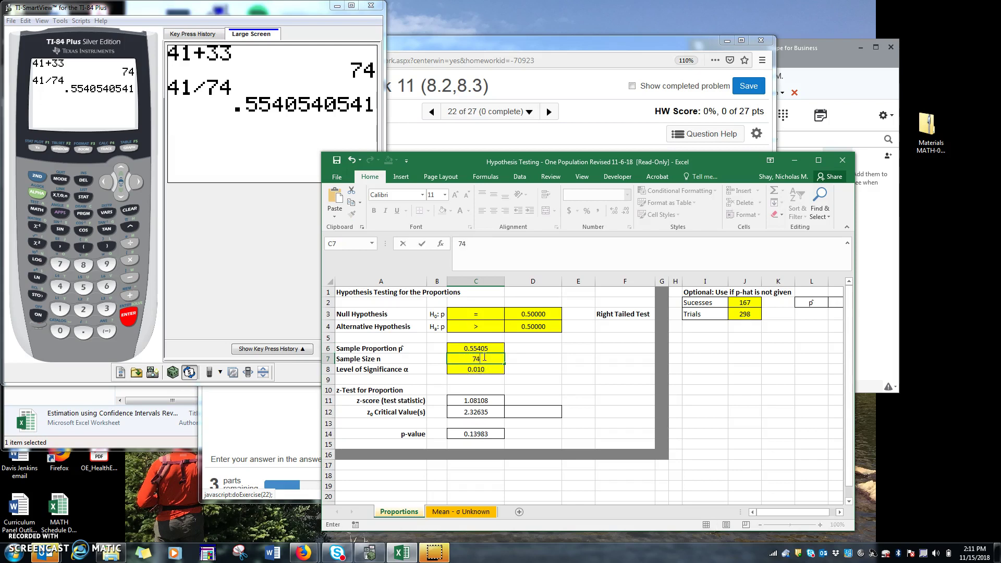
left_click(488, 369)
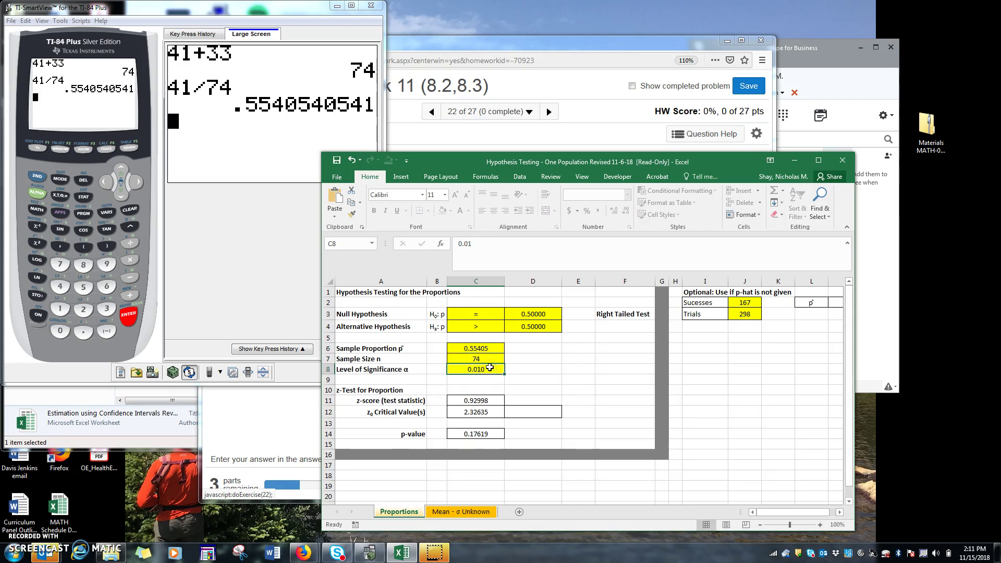
type(".")
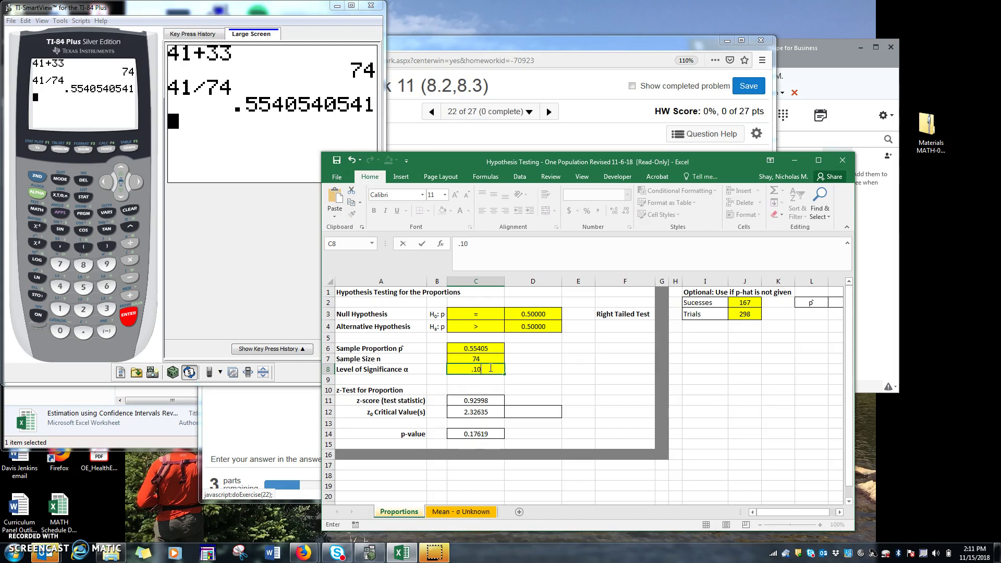
type("10")
key("Return")
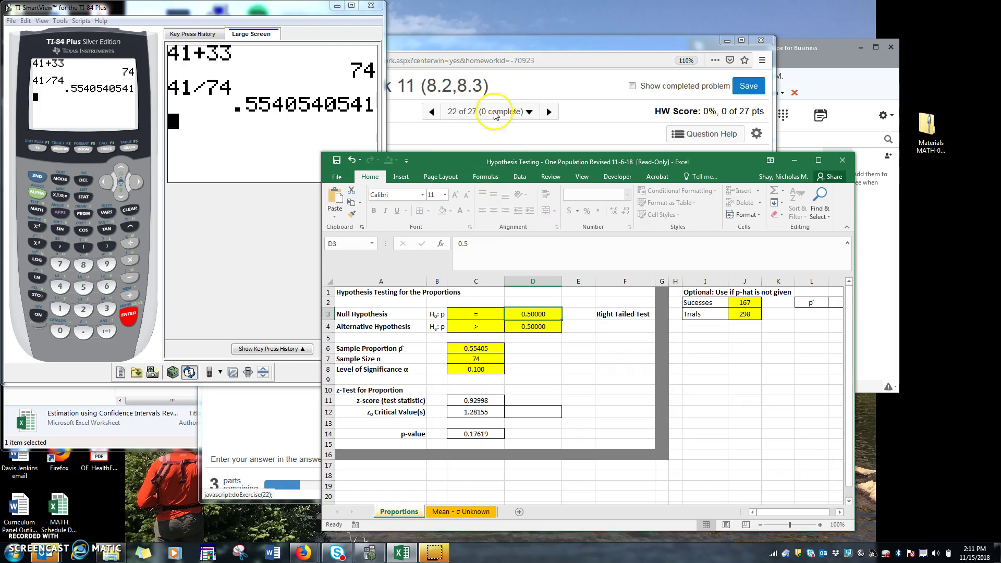
- Snap Excel to the right half of the screen and the homework to the left half
key("super+Right")
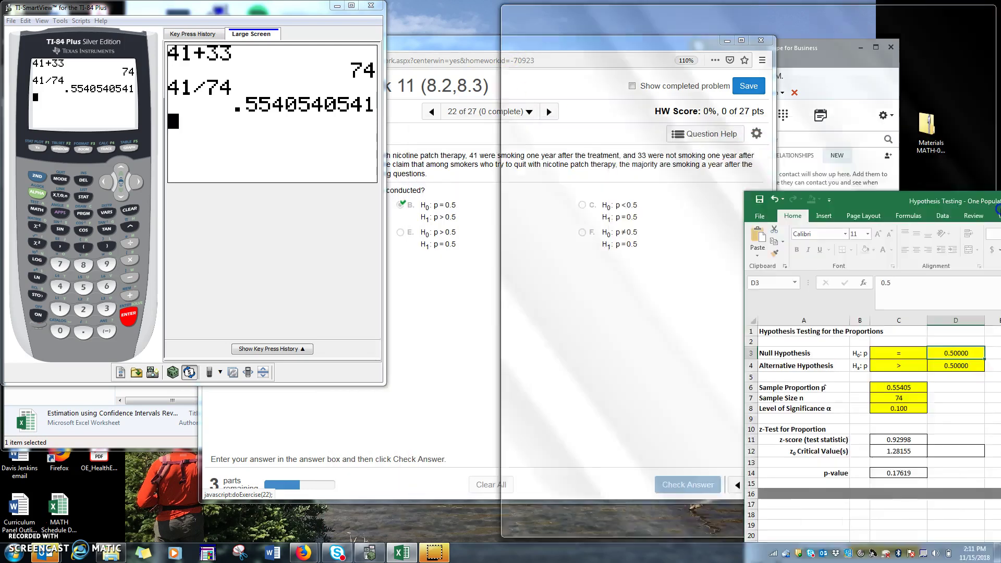
left_click(467, 60)
key("super+Left")
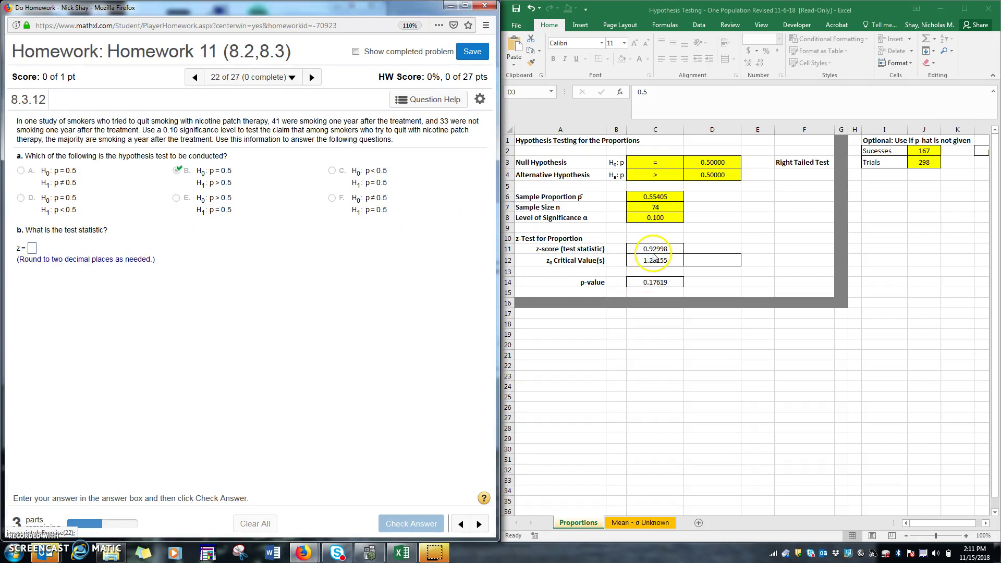
- Enter z = 0.93 for part b and P-value 0.1762 for part c
left_click(32, 248)
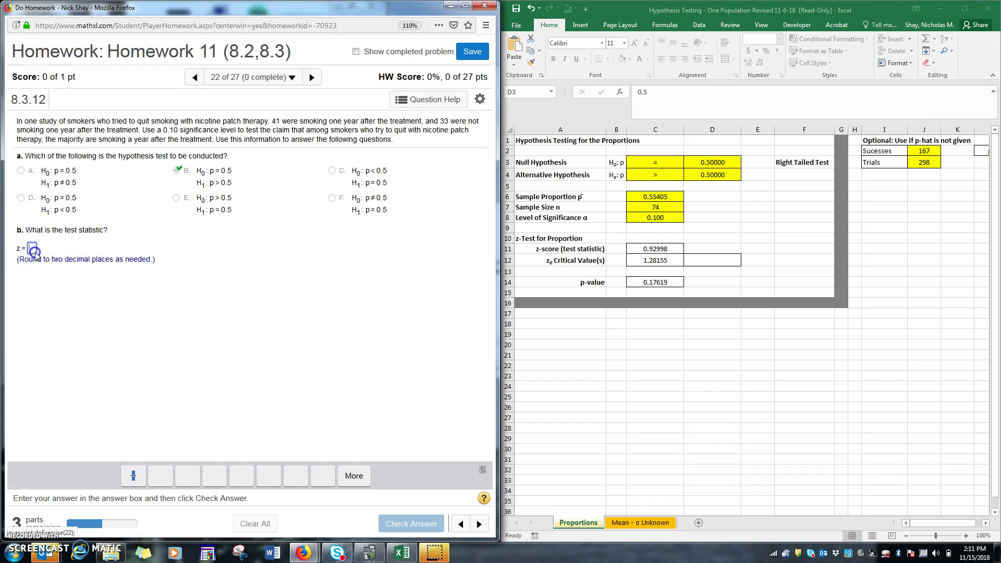
type("0.93")
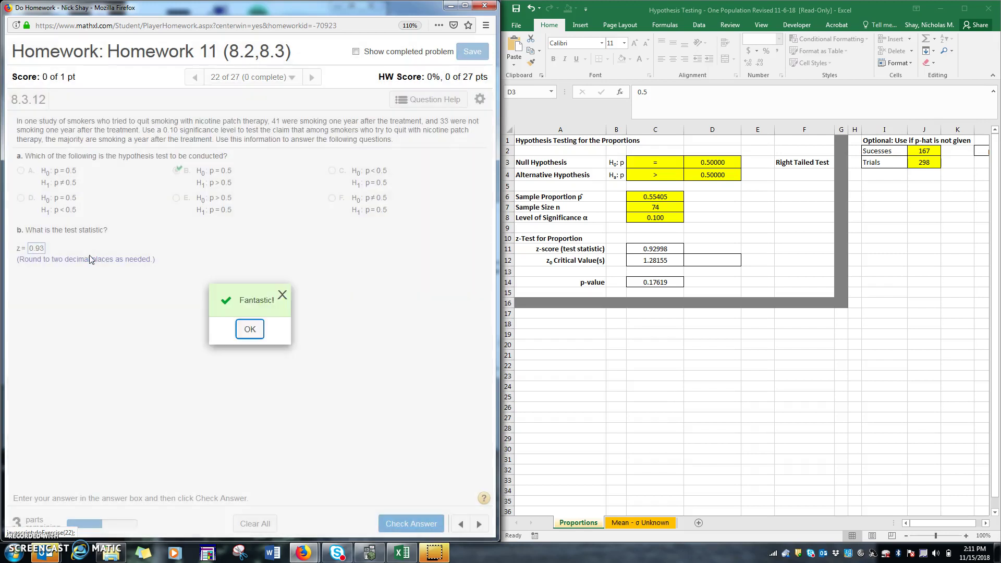
key("Return")
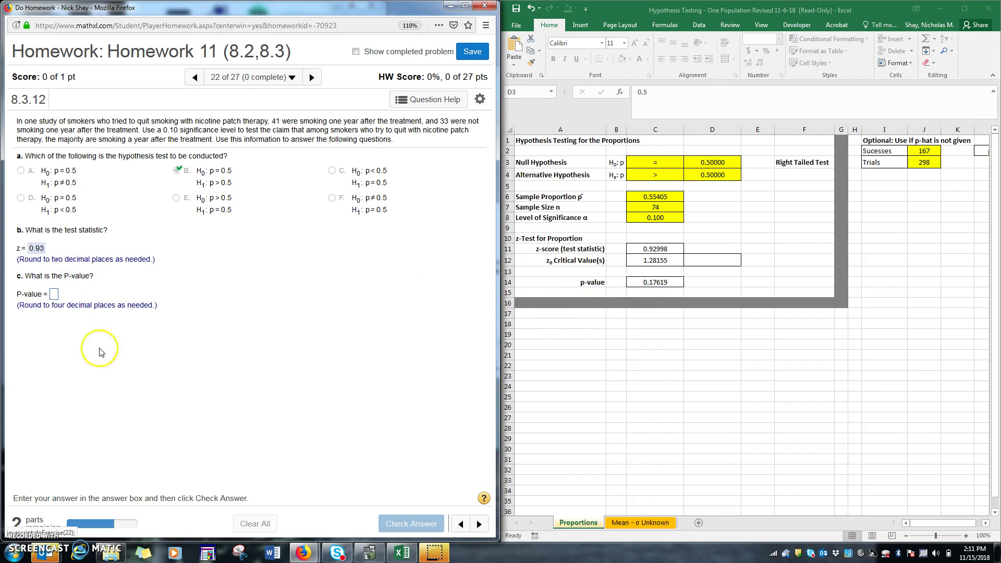
left_click(54, 295)
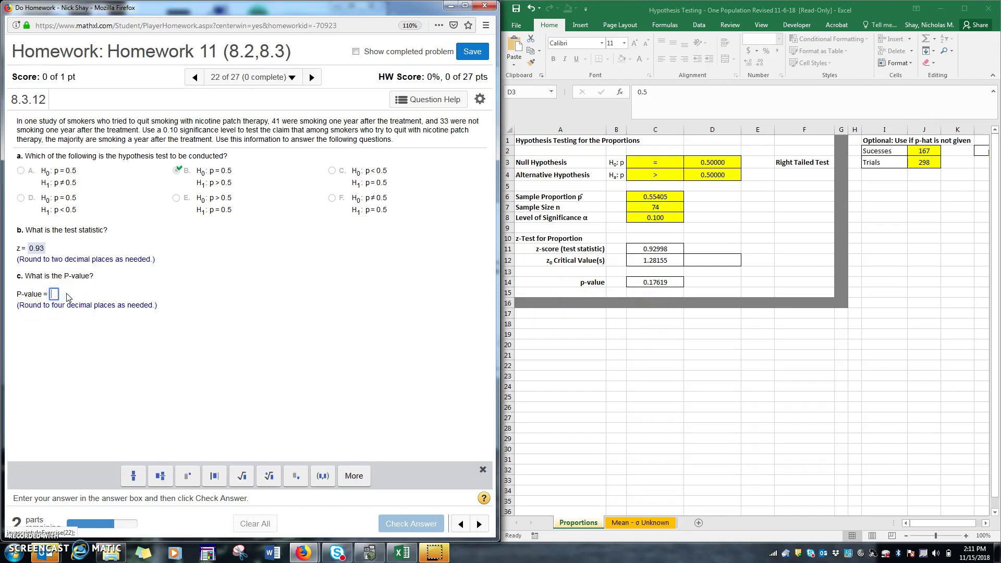
type("0.1762")
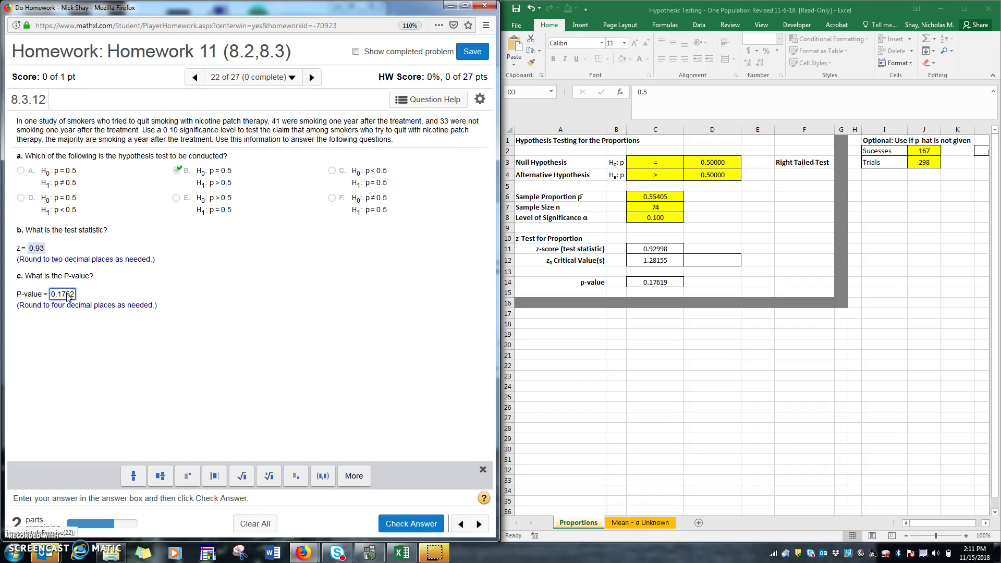
key("Return")
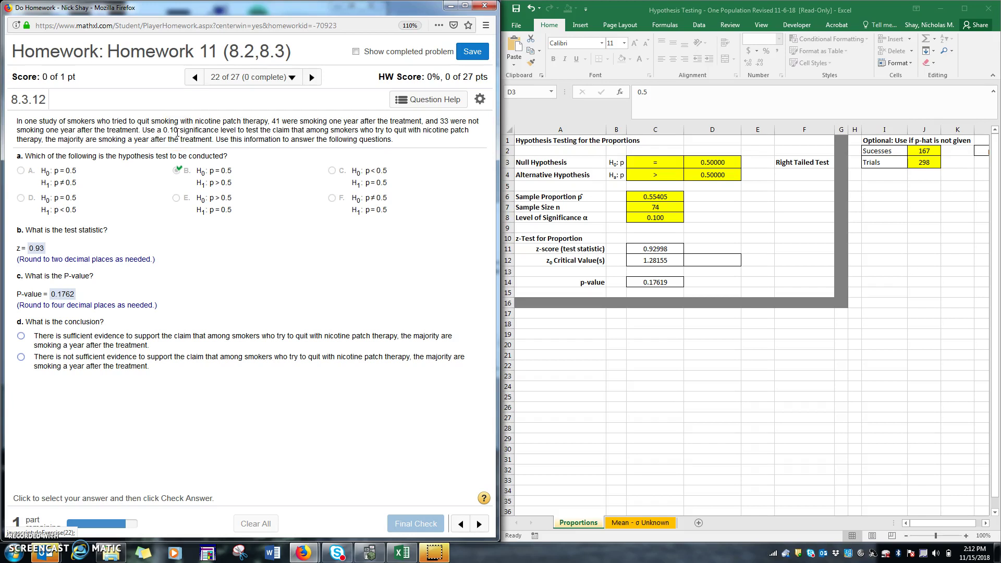
- Conclude there is not sufficient evidence, pick option B in part e, final-check, and advance to 8.3.15
left_click(21, 358)
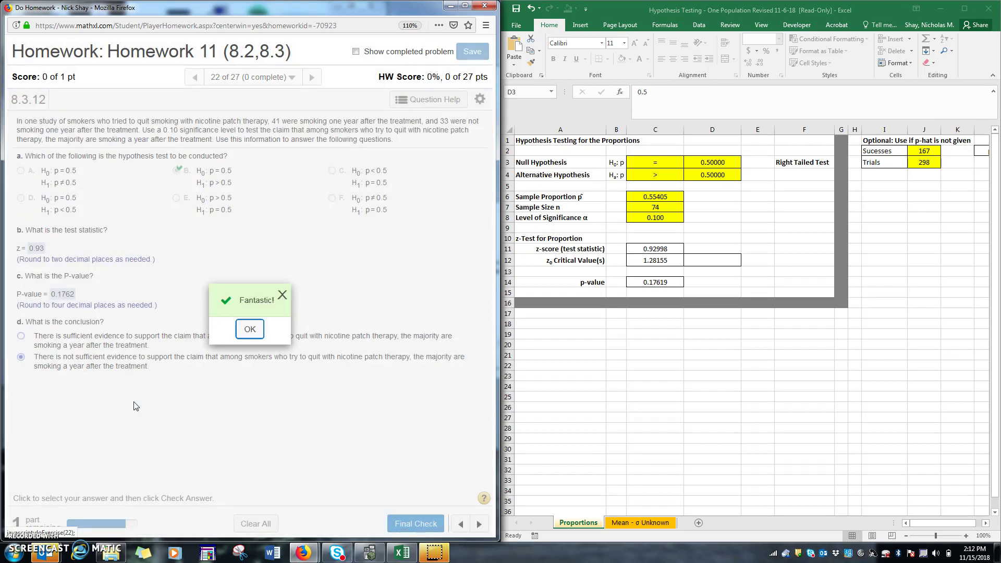
left_click(97, 397)
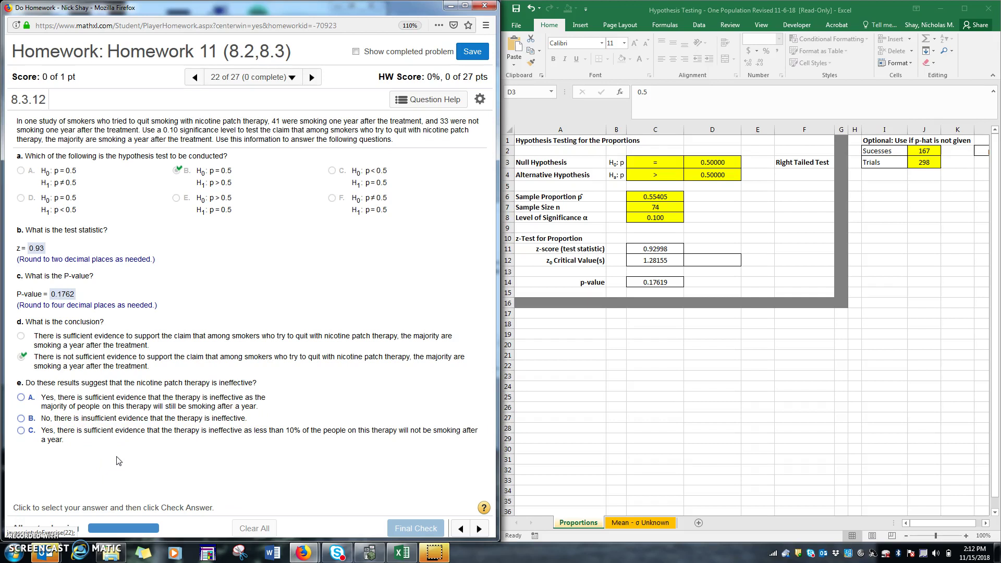
left_click(21, 418)
left_click(405, 521)
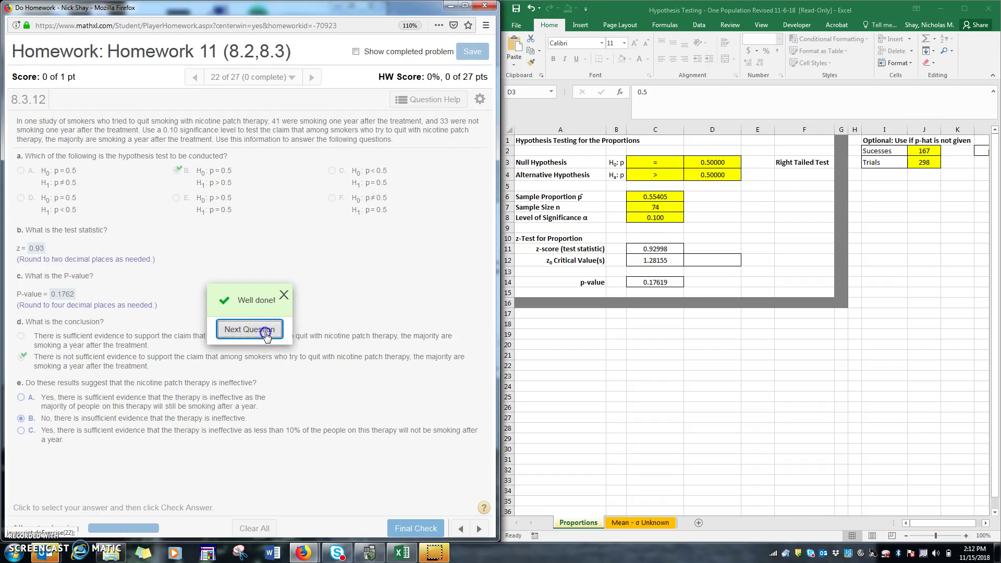
left_click(266, 334)
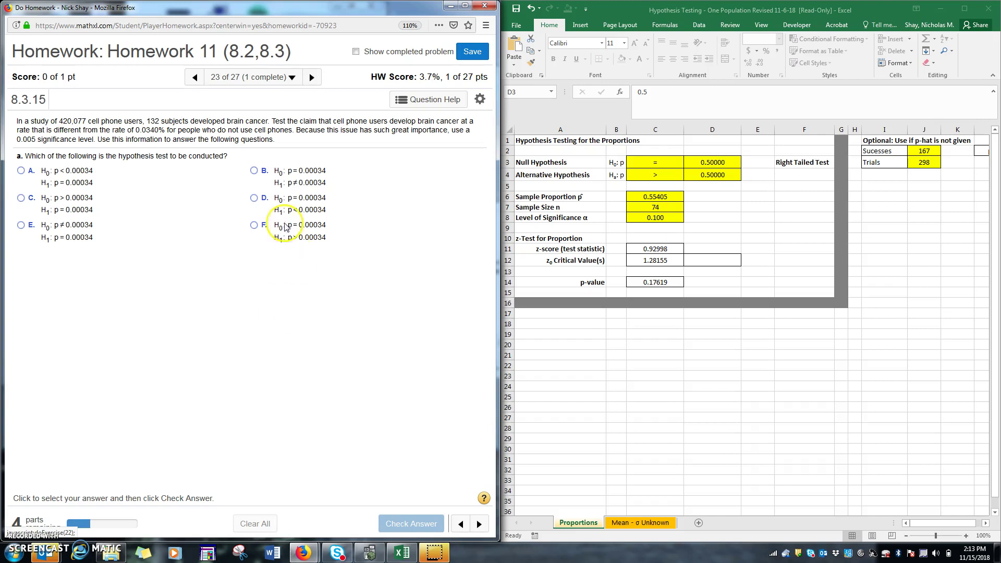
- Choose H0: p = 0.00034 versus H1: p ≠ 0.00034 for part a and submit it
left_click(254, 171)
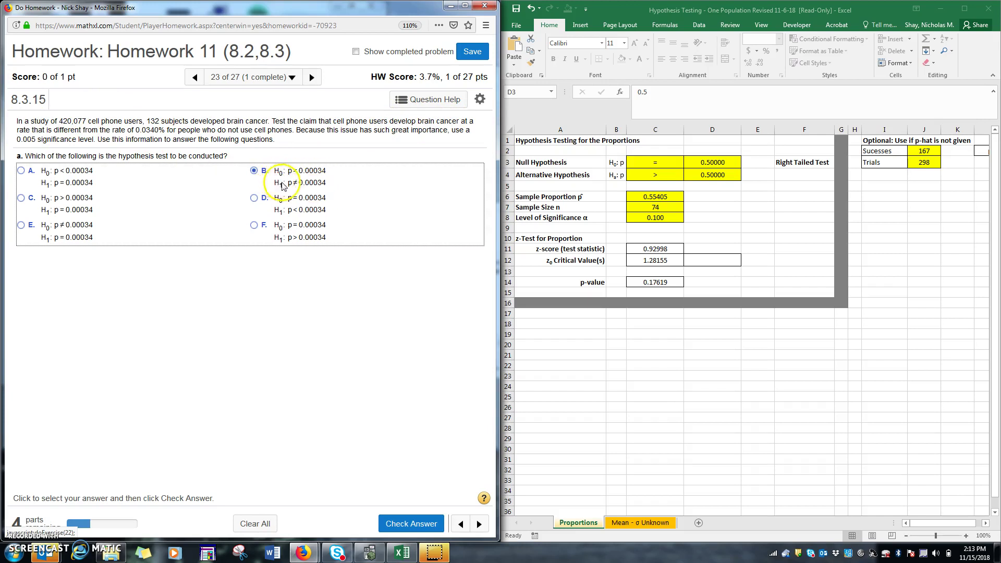
left_click(409, 522)
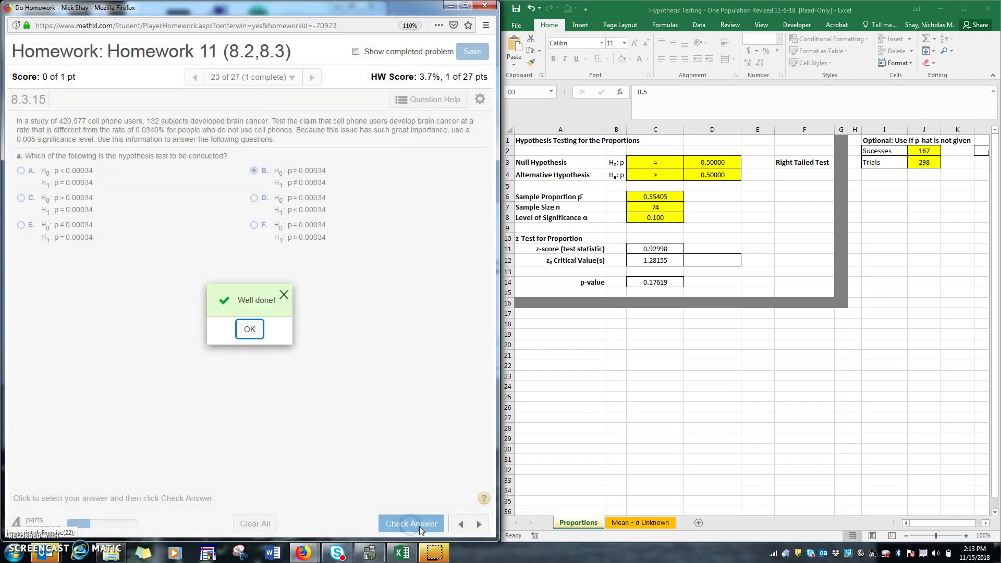
left_click(251, 328)
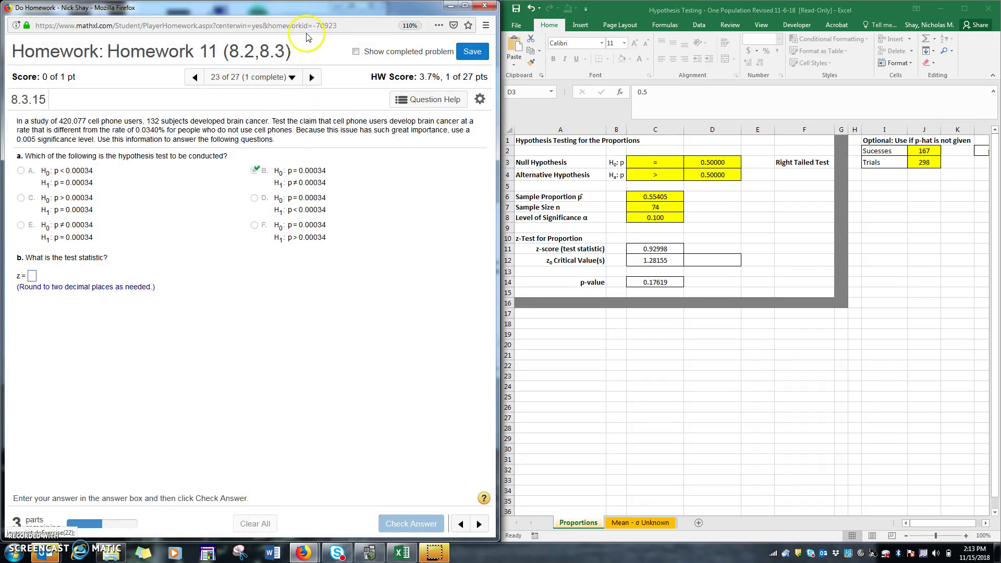
- Bring the TI-SmartView calculator forward and place it beside the question text
left_click_drag(310, 7, 459, 223)
left_click(322, 192)
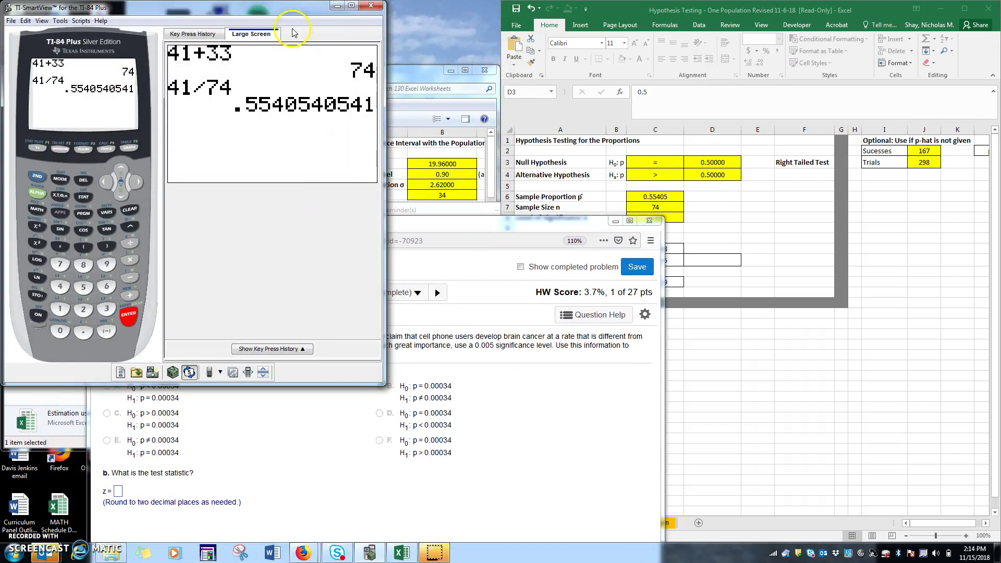
left_click_drag(292, 1, 683, 54)
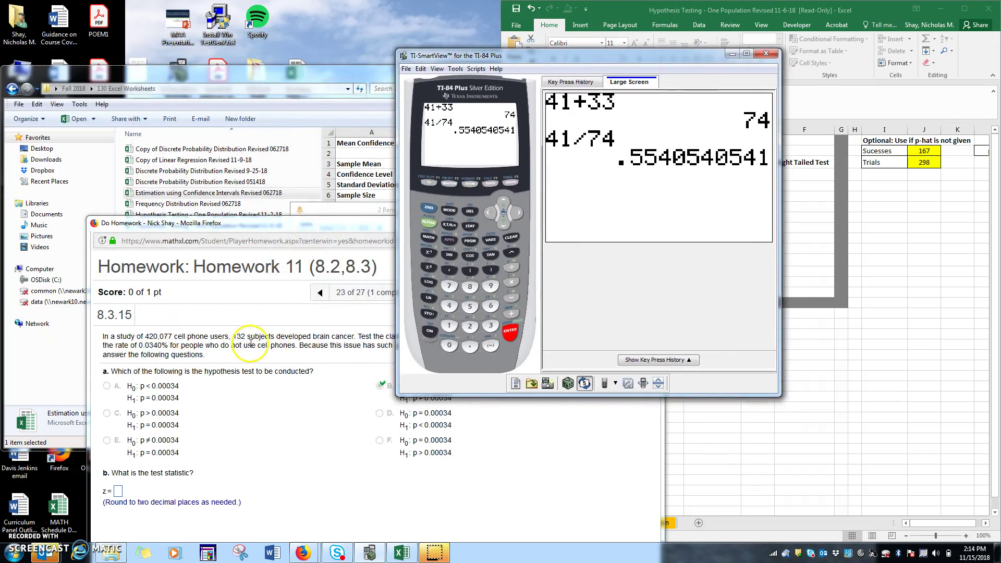
- Compute 132/420077 = 3.142281058E-4 on the calculator keypad
left_click(449, 326)
left_click(489, 326)
left_click(475, 325)
left_click(511, 267)
left_click(450, 307)
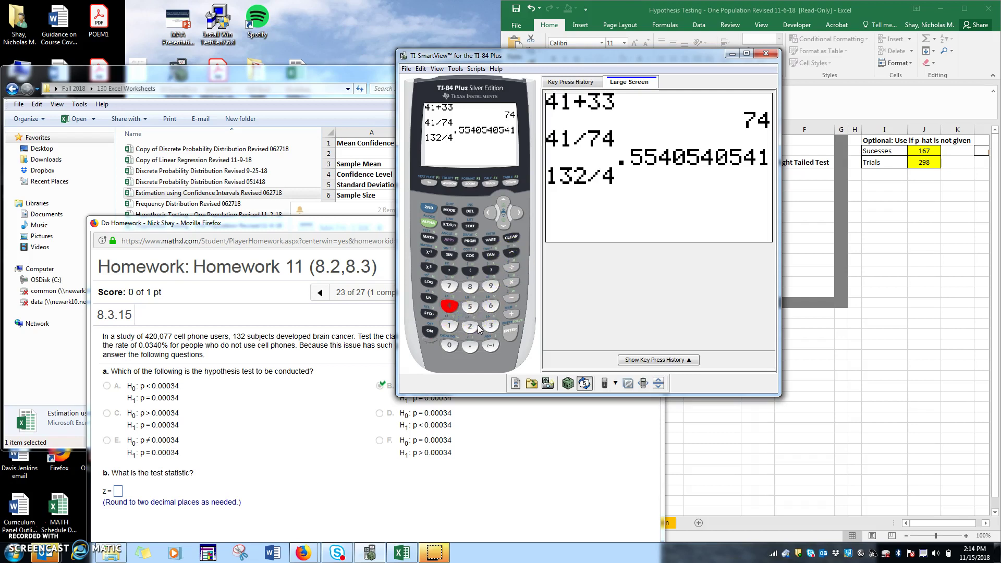
left_click(476, 327)
left_click(449, 345)
left_click(449, 345)
left_click(450, 285)
left_click(450, 285)
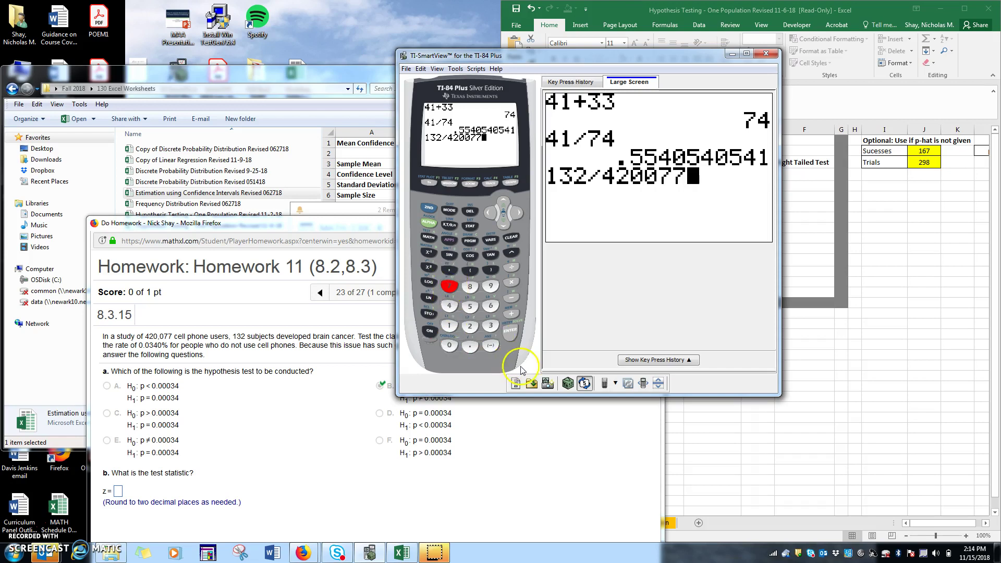
left_click(512, 336)
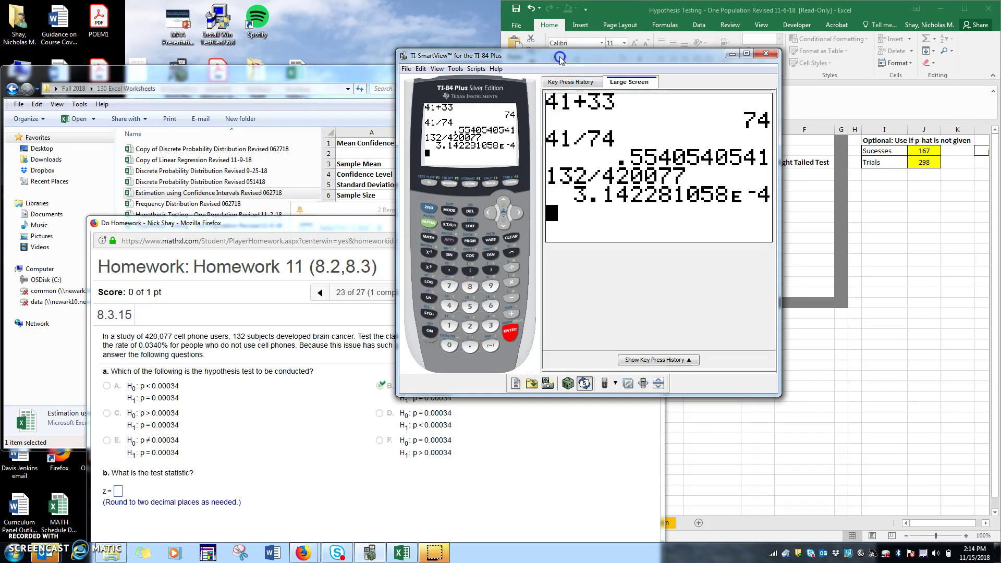
left_click_drag(528, 57, 204, 18)
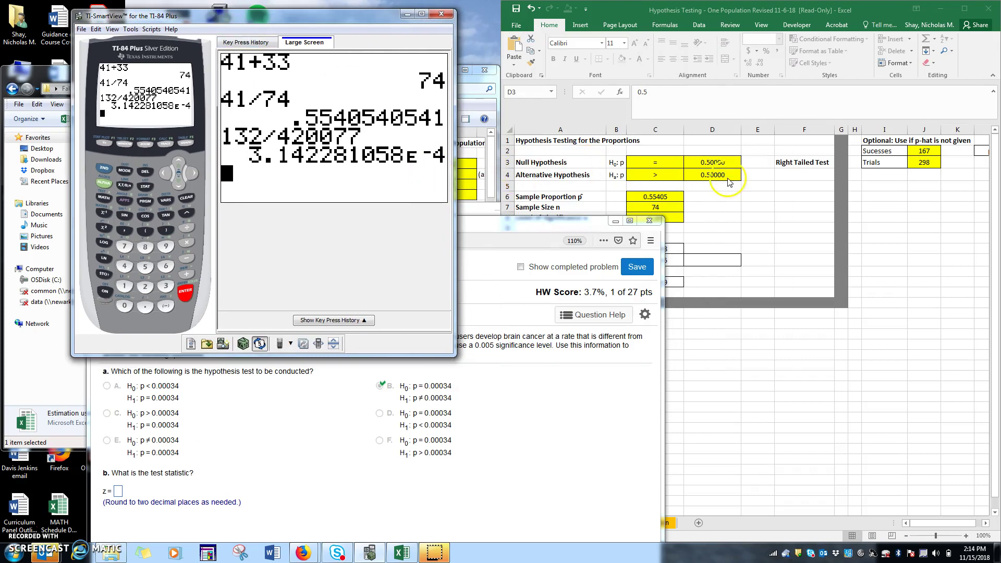
- Set the hypothesized proportion to 0.00034 and make the alternative hypothesis ≠ (two-tailed)
left_click(935, 180)
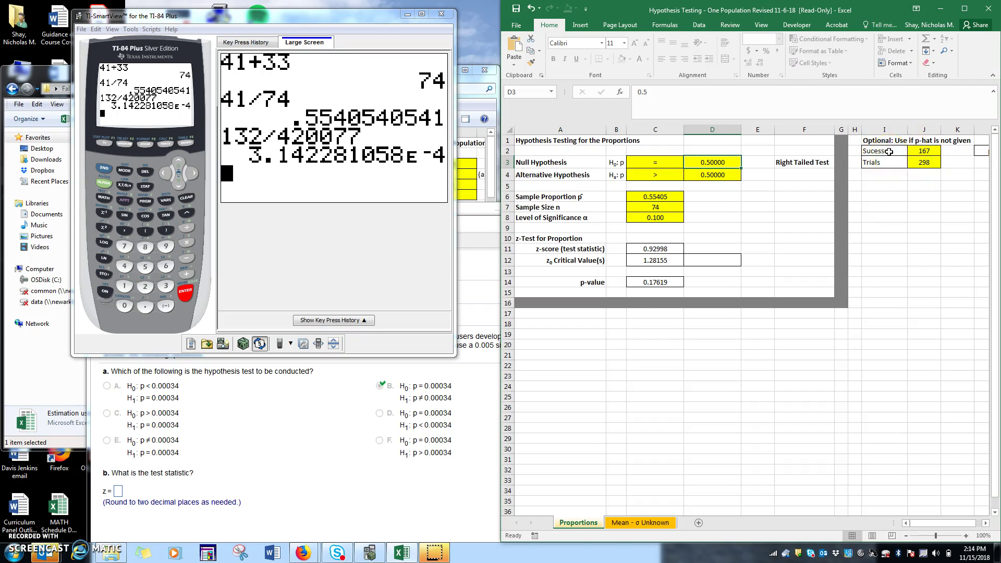
left_click(663, 162)
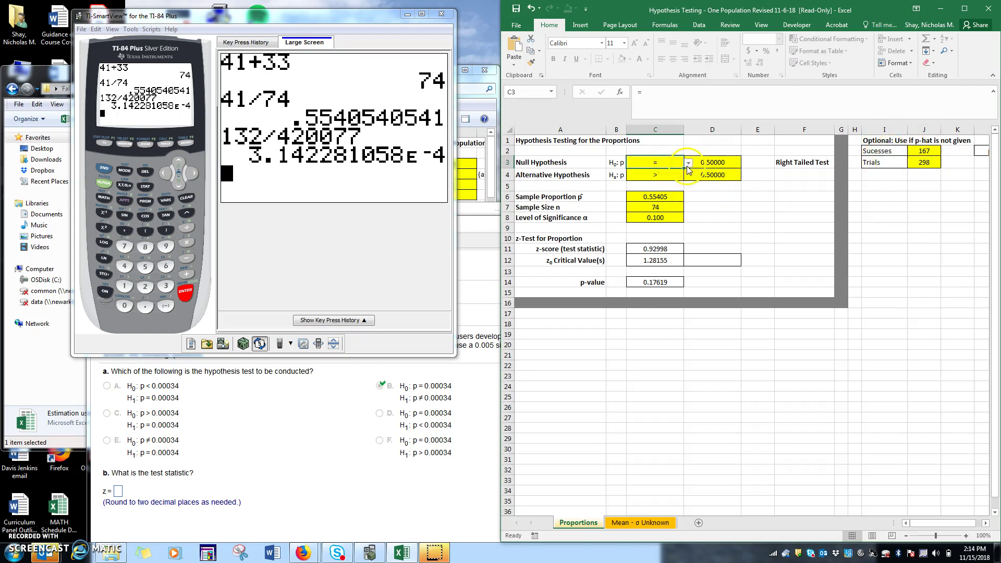
left_click(714, 162)
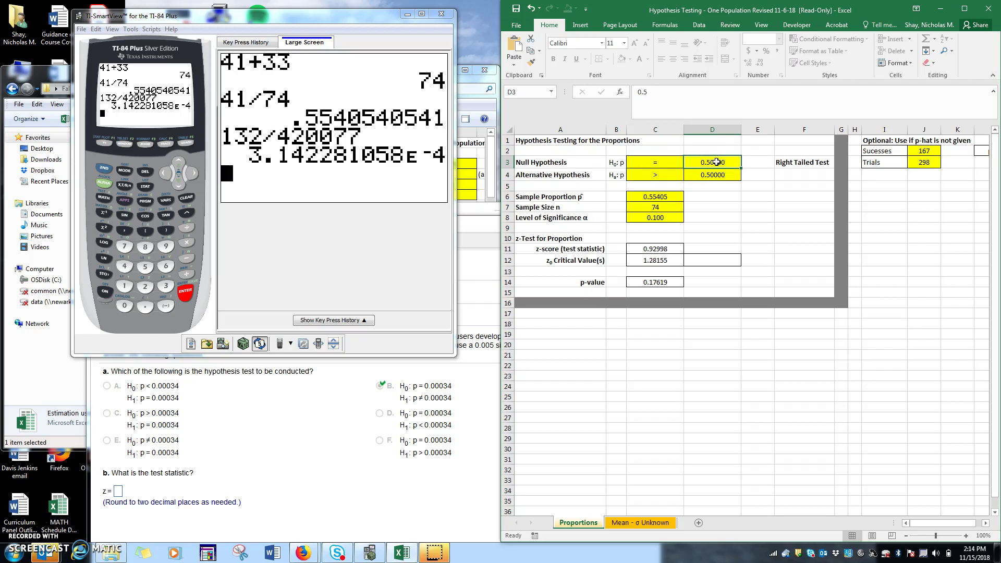
type(".00034")
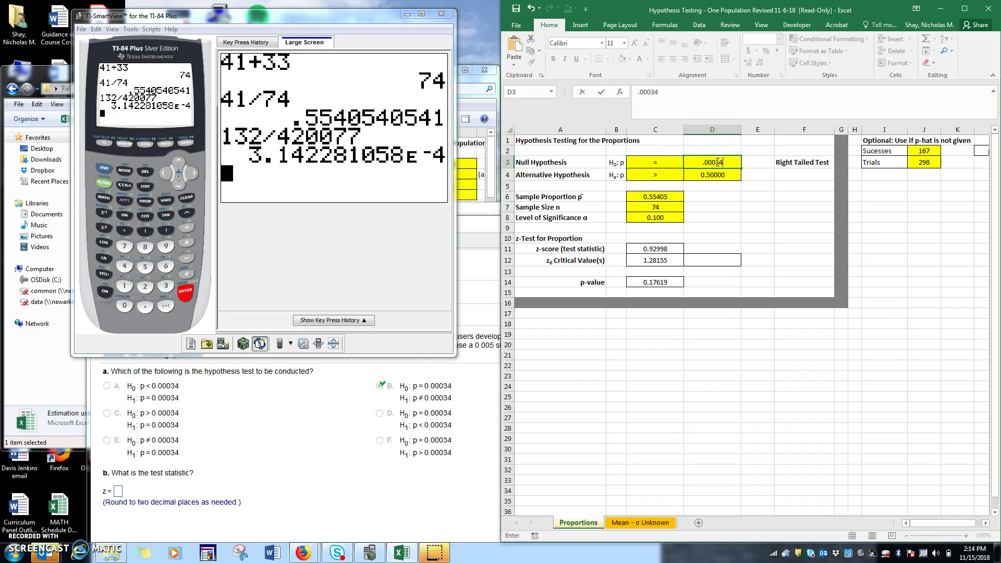
key("Return")
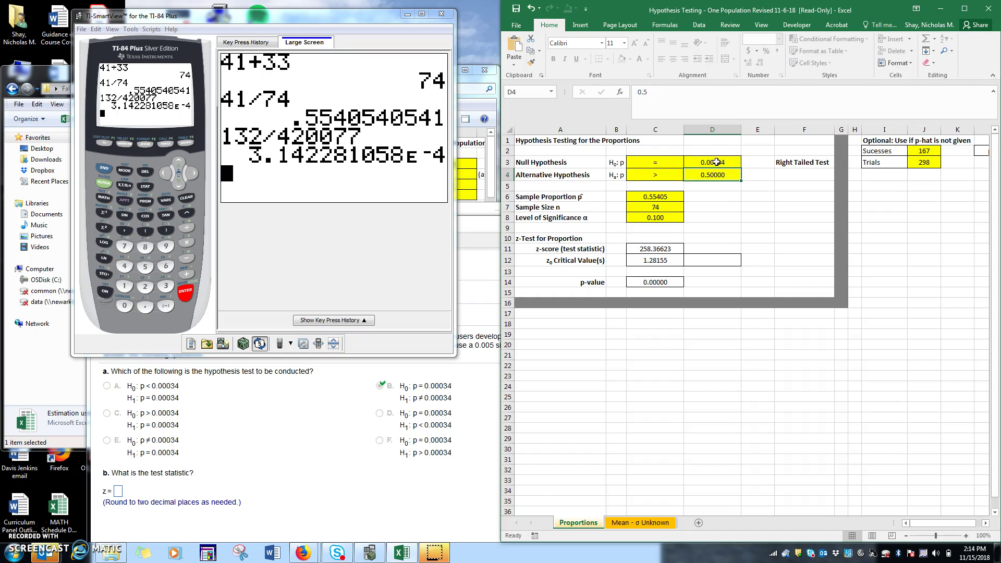
type(".00034")
left_click(662, 176)
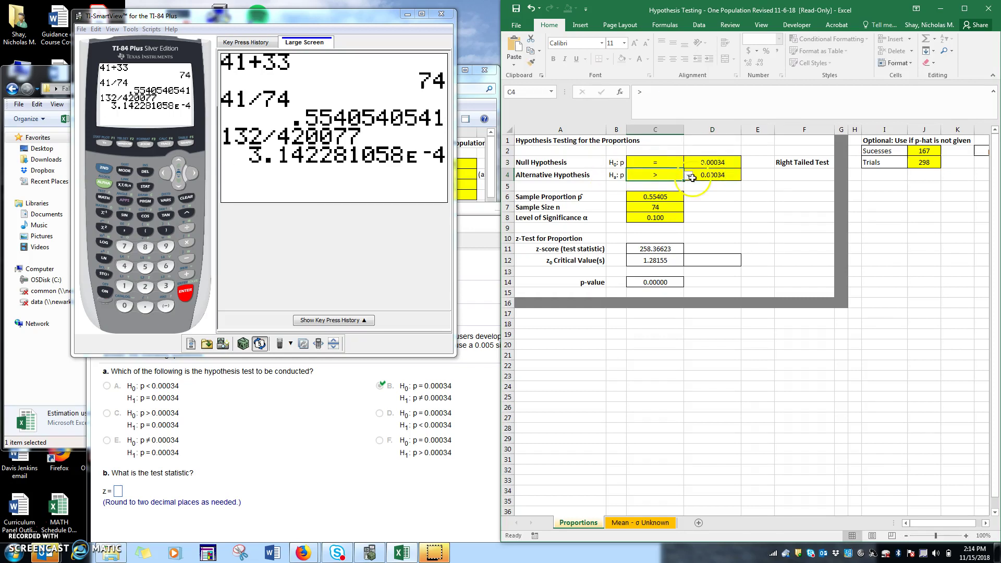
left_click(688, 176)
left_click(673, 199)
- Enter sample proportion 0.000314228, sample size 420077 and significance level 0.005
left_click(661, 196)
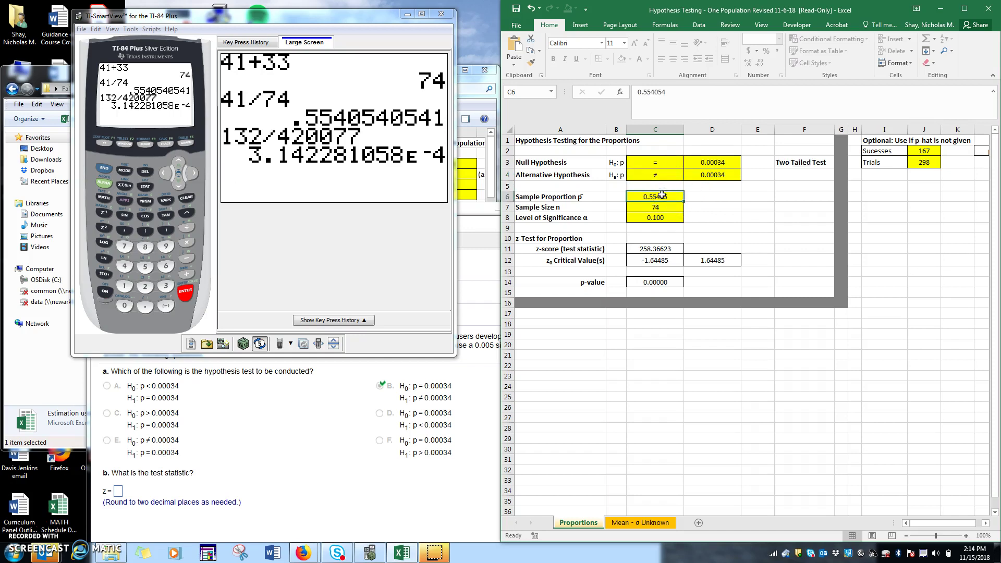
type(".000")
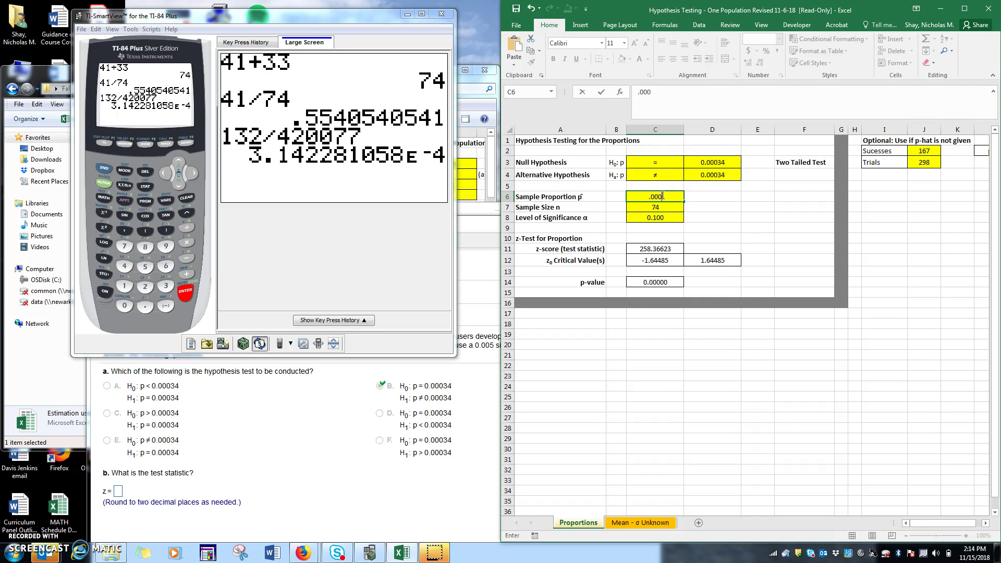
type("314228")
left_click(664, 210)
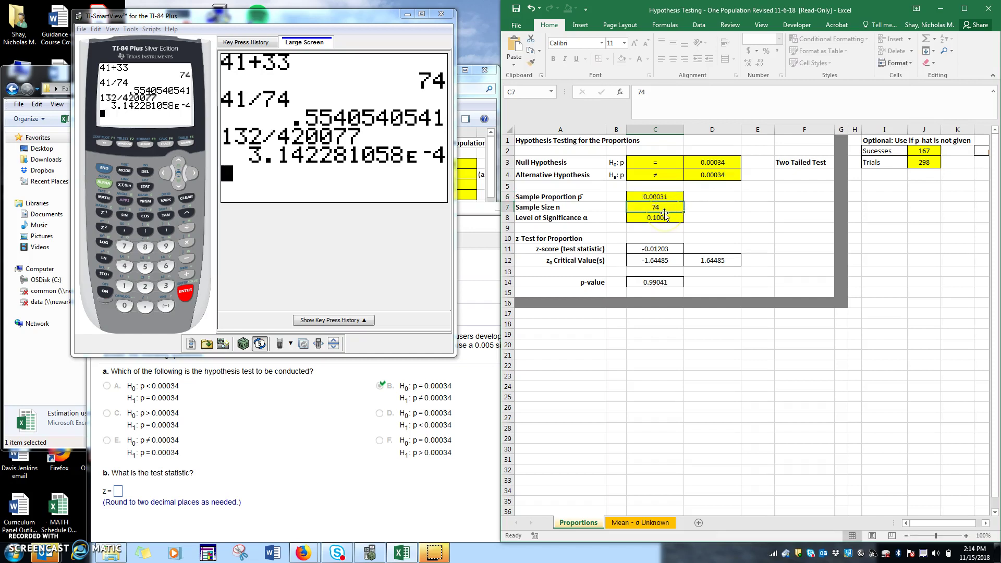
left_click(324, 412)
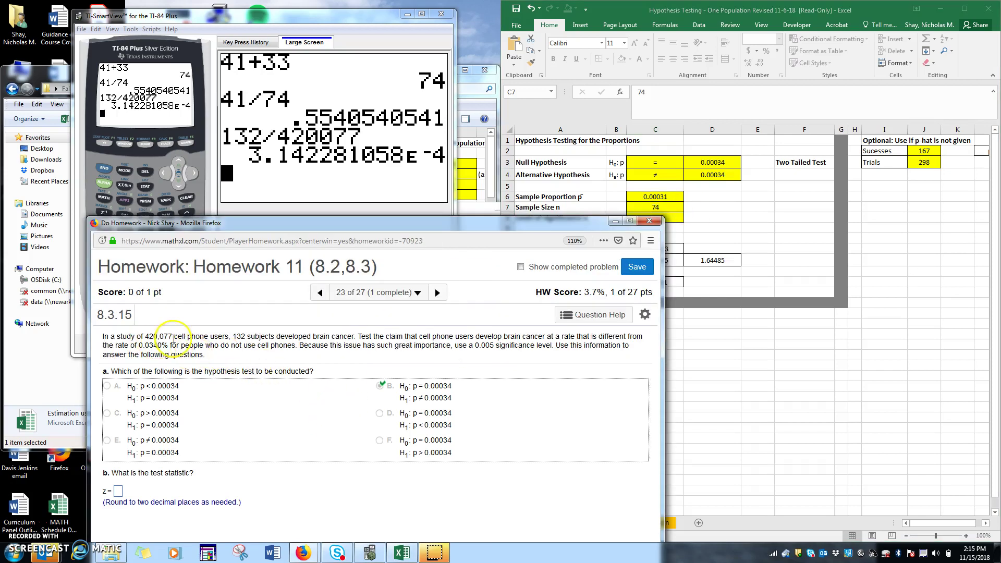
left_click(664, 207)
type("420077")
key("ctrl+Return")
key("Return")
type(".")
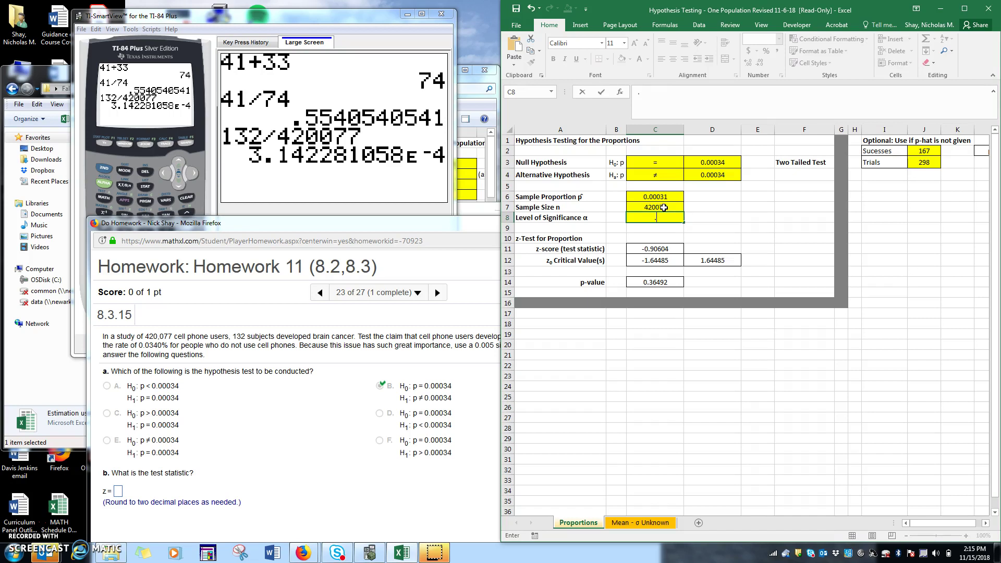
type("005")
key("Return")
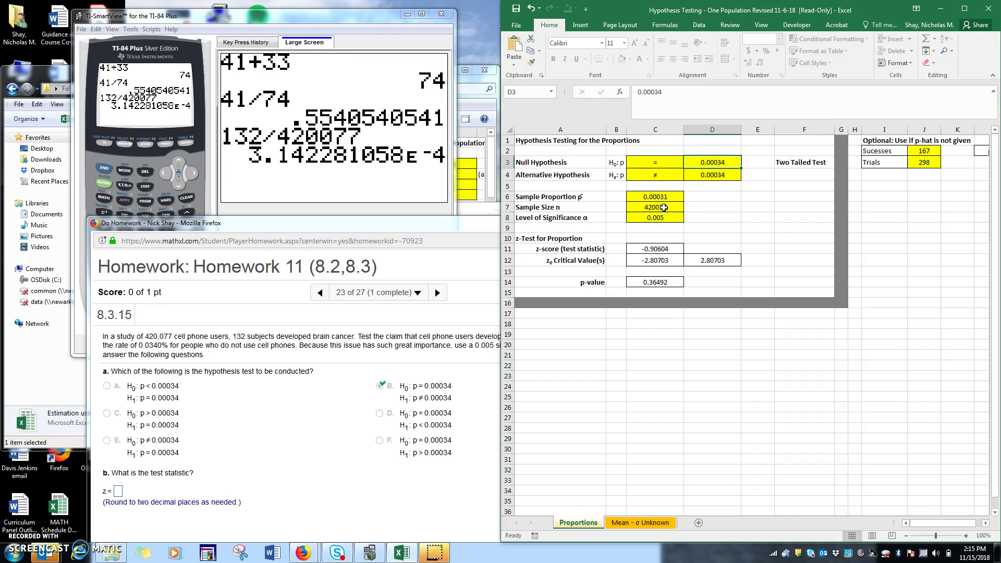
left_click_drag(319, 225, 0, 105)
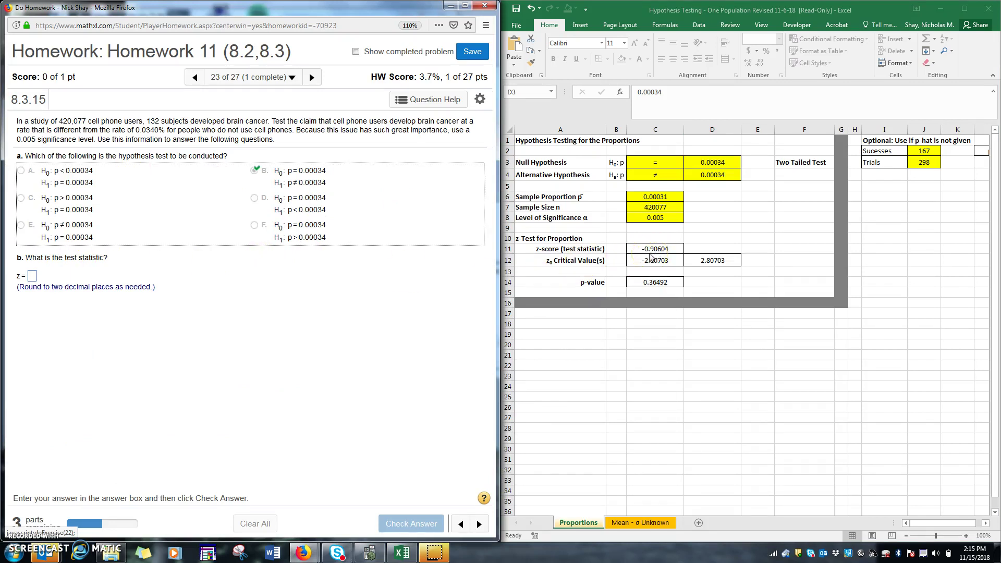
- Enter -0.91 as the z test statistic for part b of question 8.3.15
left_click(33, 276)
type("-0.91")
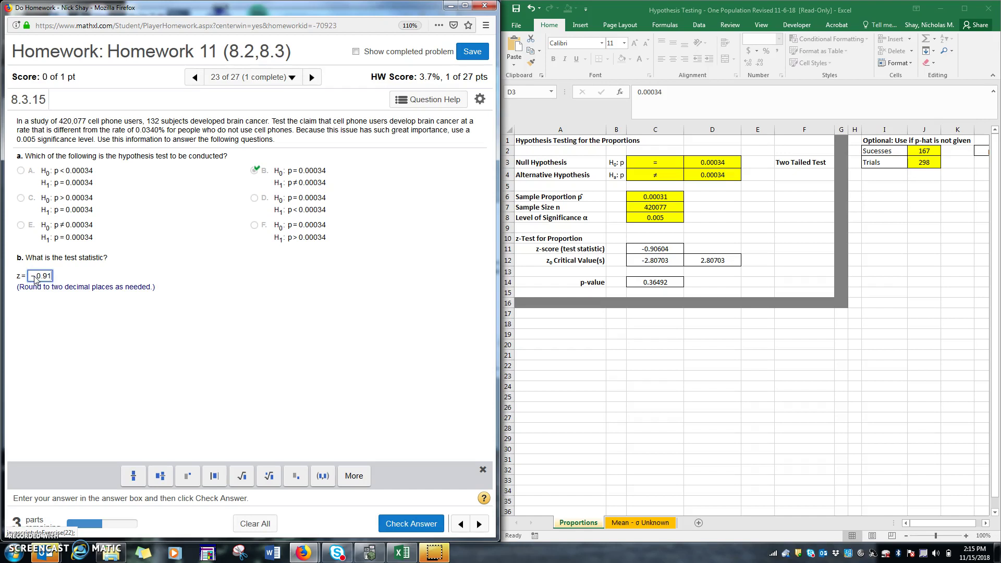
key("Return")
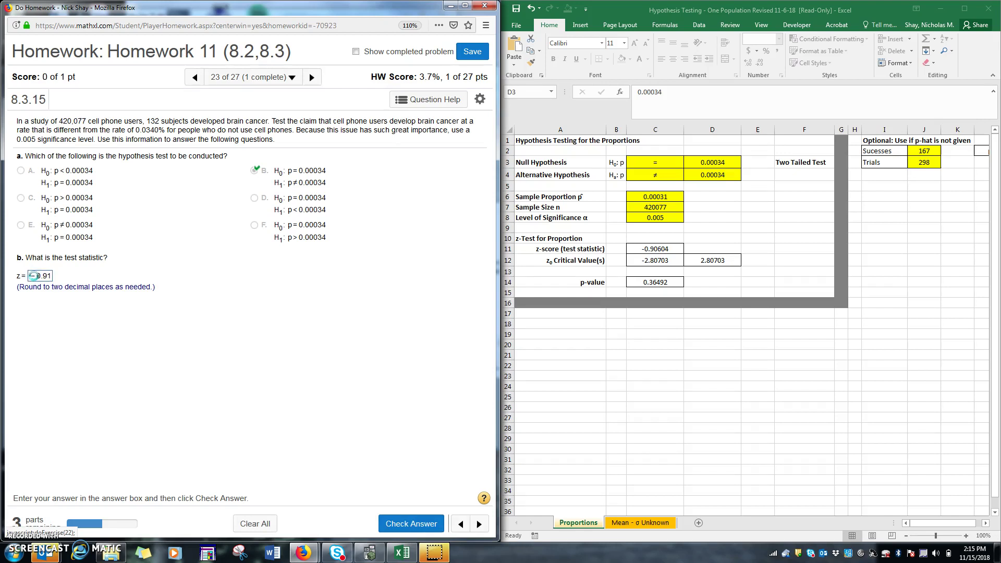
key("Return")
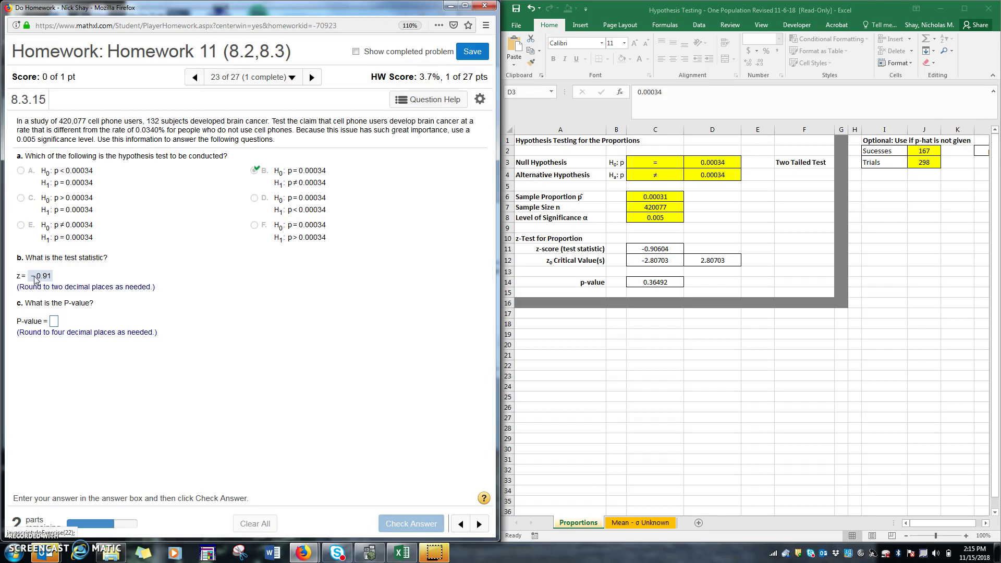
- Enter 0.3649 as the P-value for part c
left_click(53, 321)
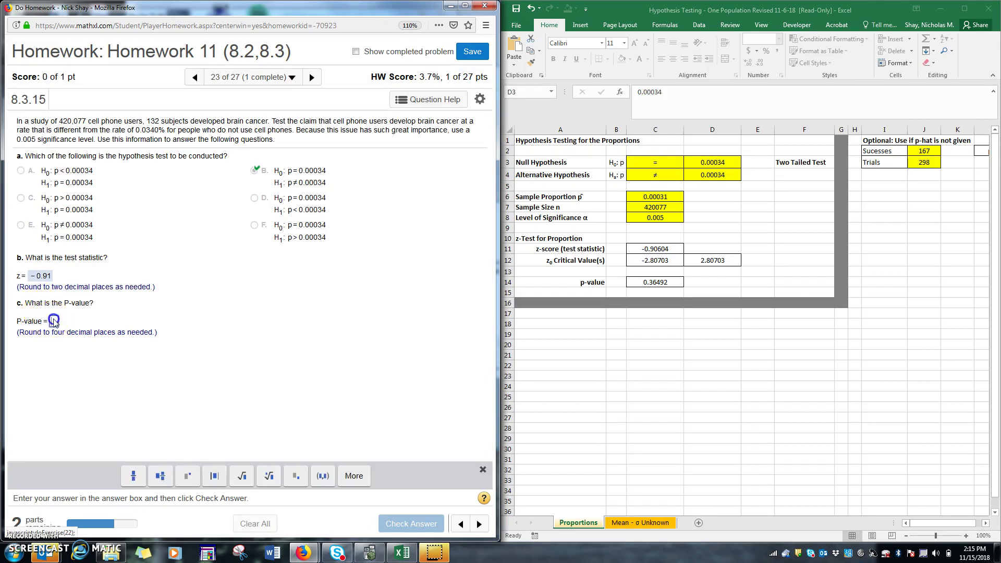
type("0.3")
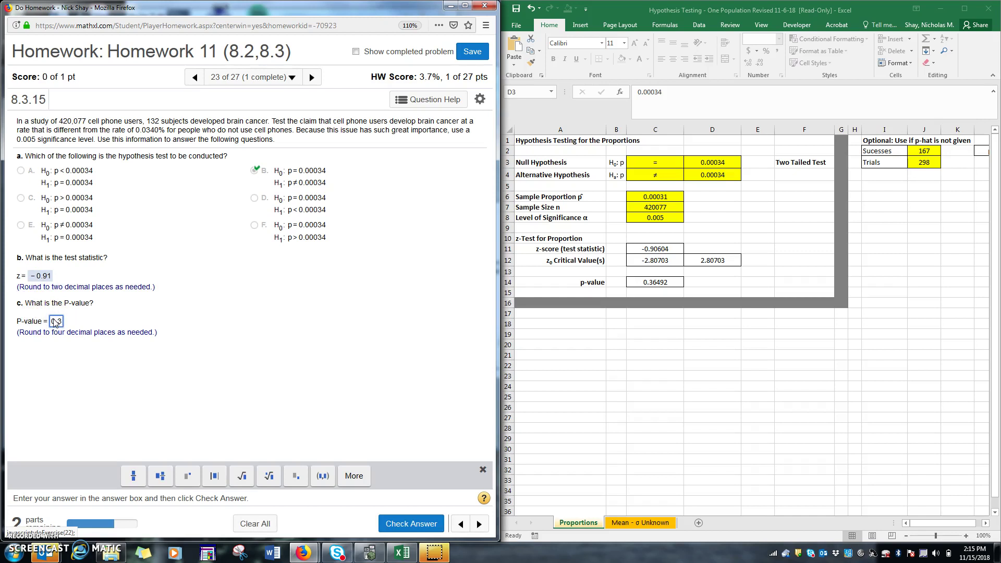
type("649")
key("Return")
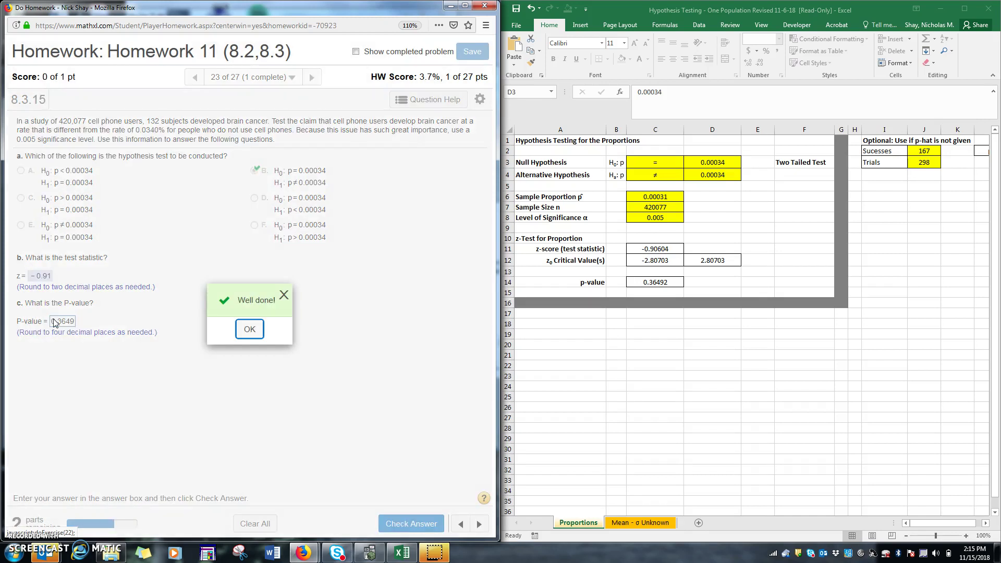
- Choose 'not sufficient evidence' in part d and 'No' in part e, then submit the answers
key("Return")
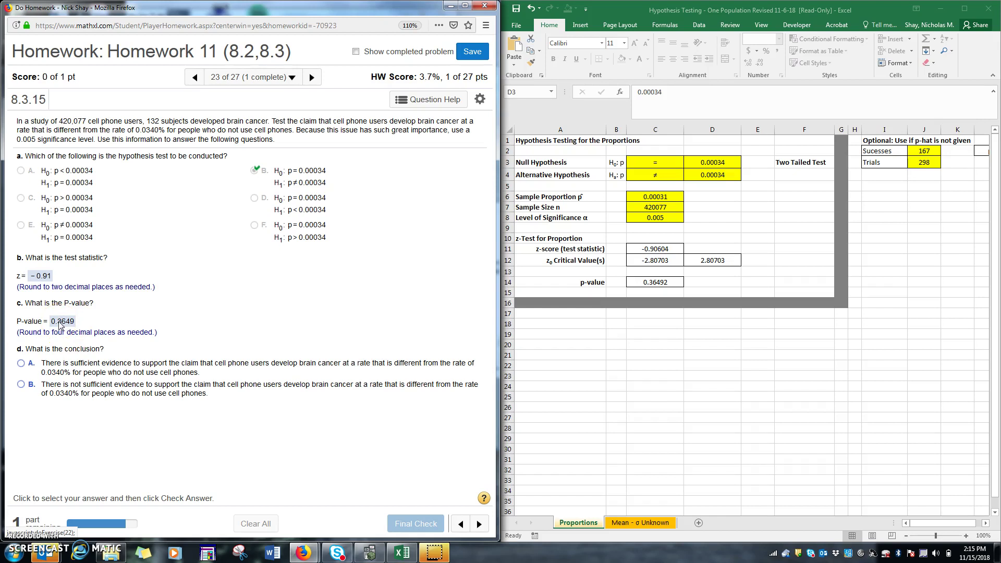
left_click(20, 384)
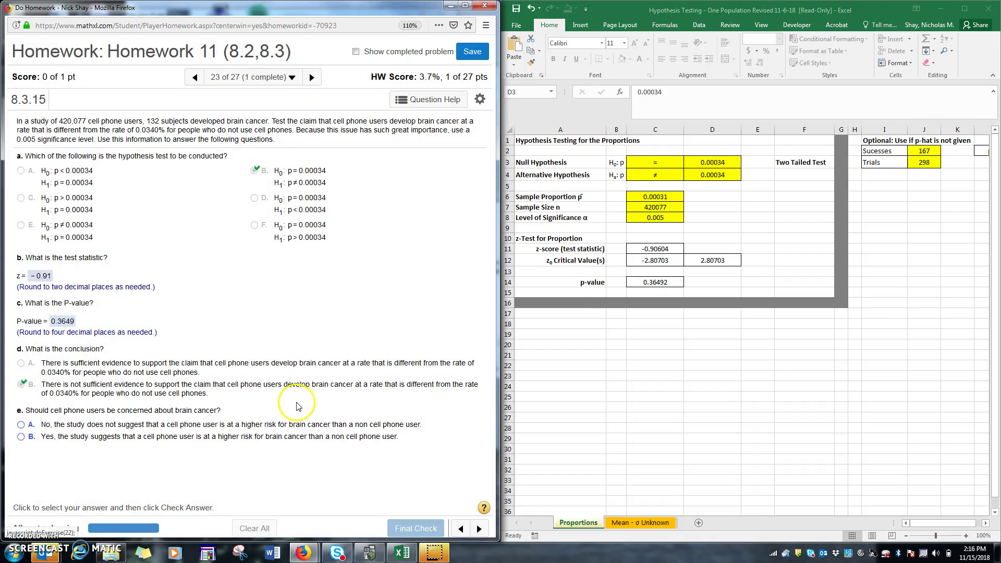
left_click(21, 425)
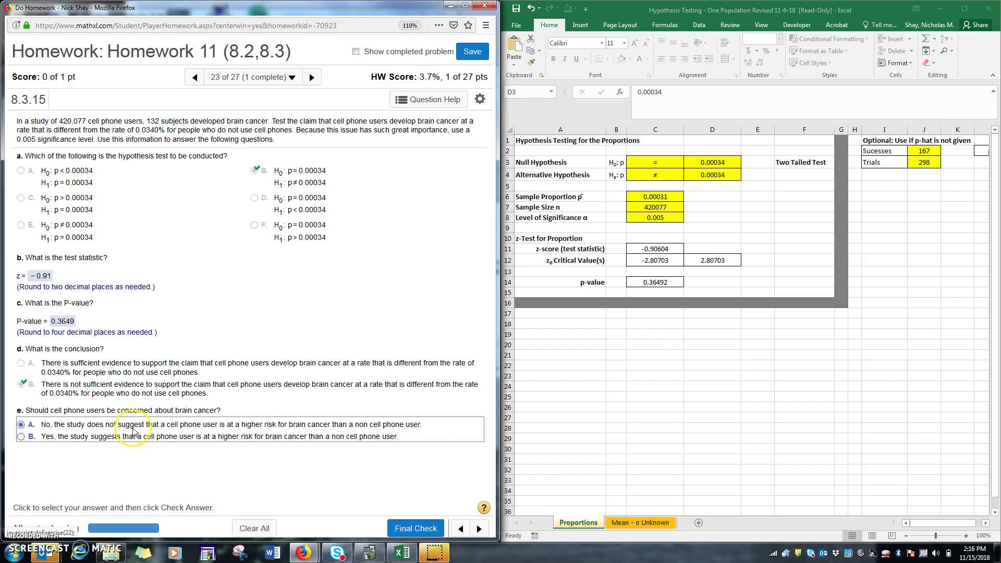
key("Return")
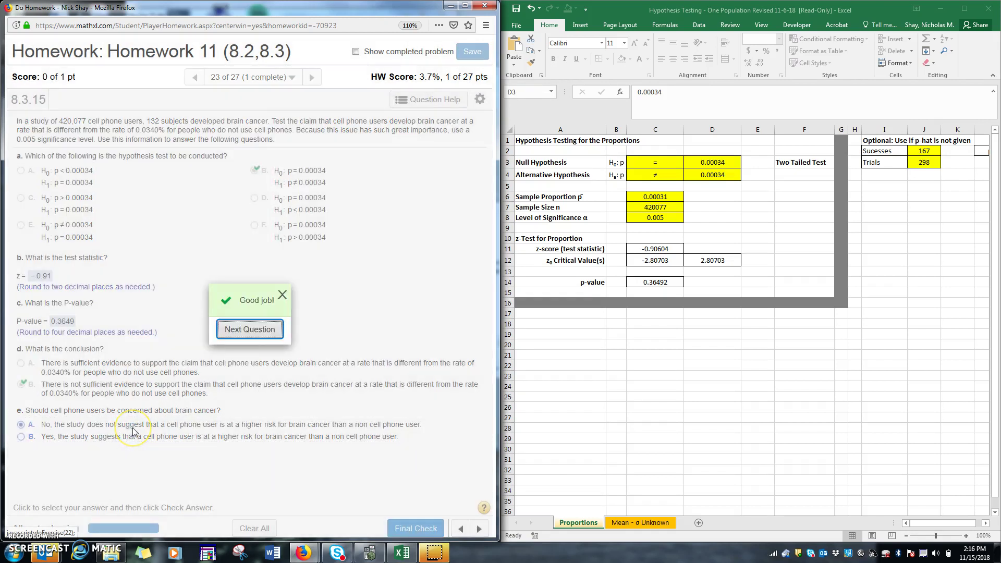